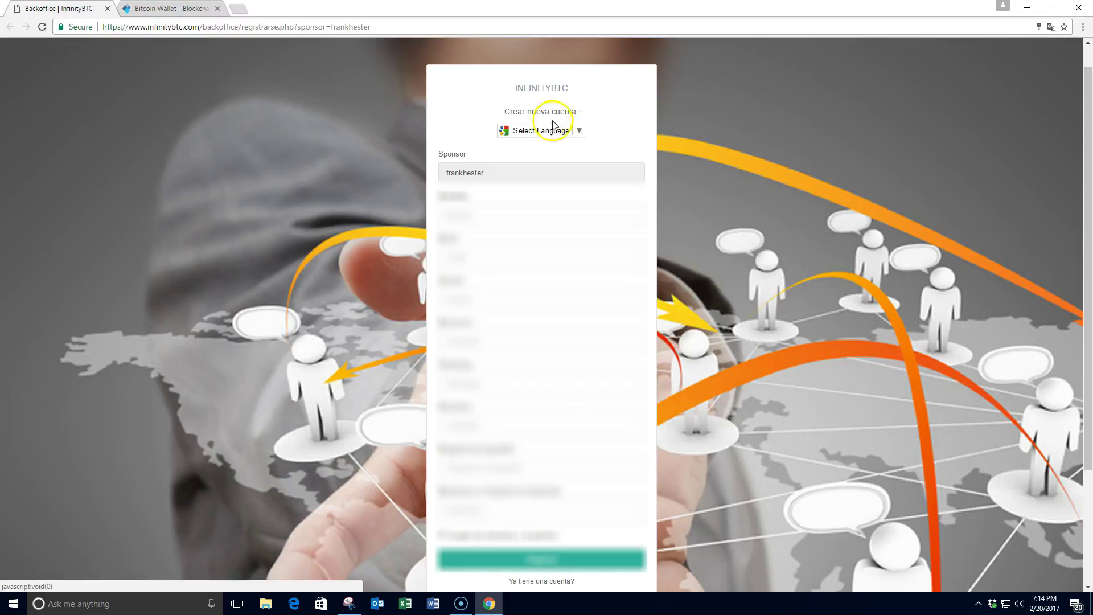
# - Switch the sign-up page to English and enter 'Franklin' in the first field
pyautogui.click(581, 133)
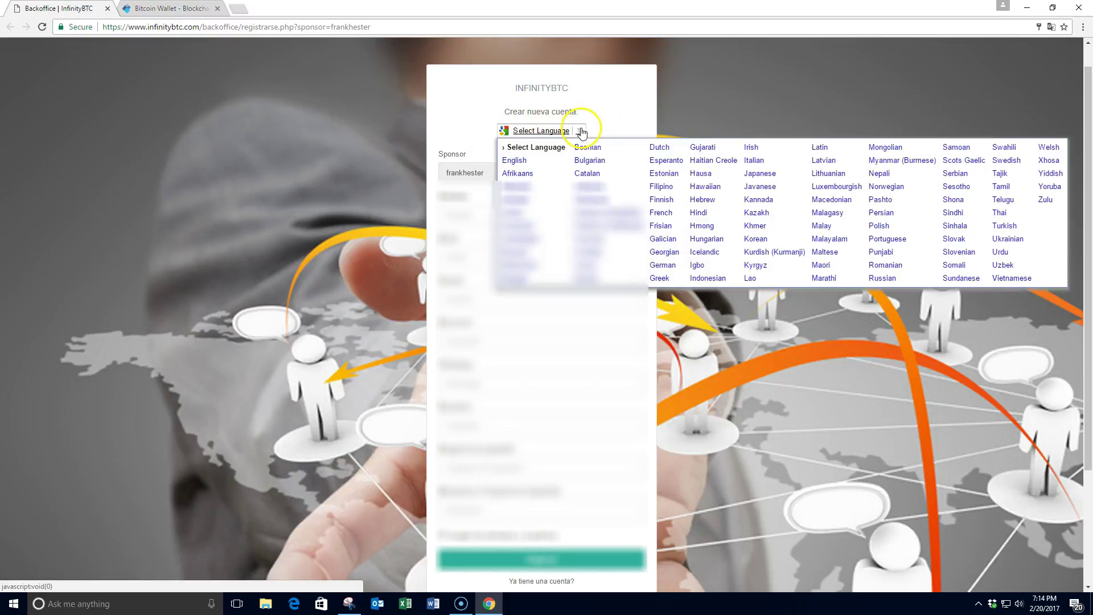
pyautogui.click(515, 161)
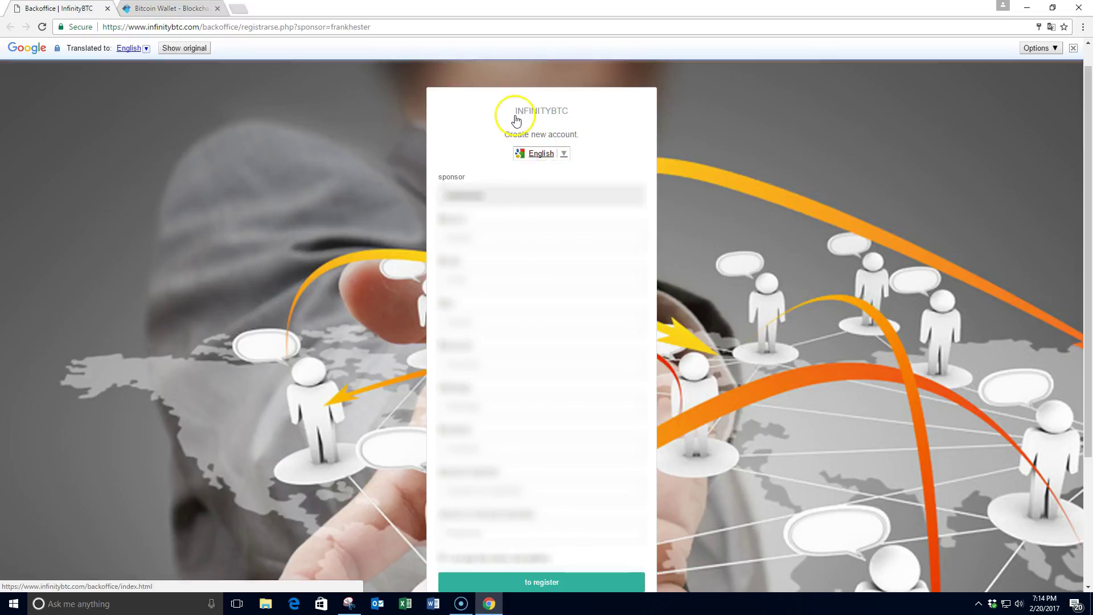
pyautogui.scroll(-1, 512, 120)
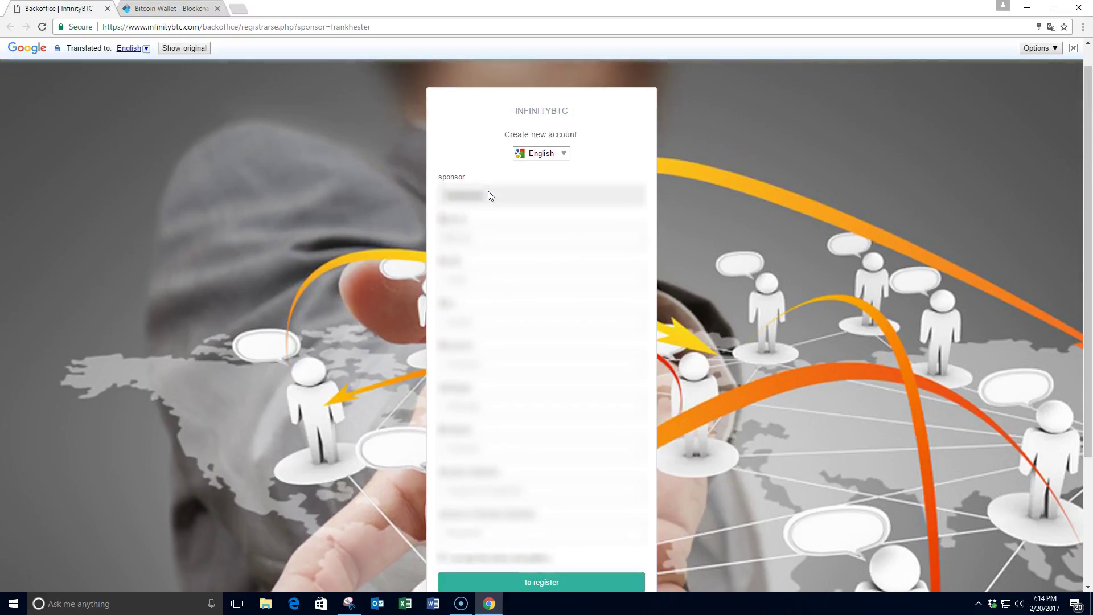
pyautogui.click(671, 196)
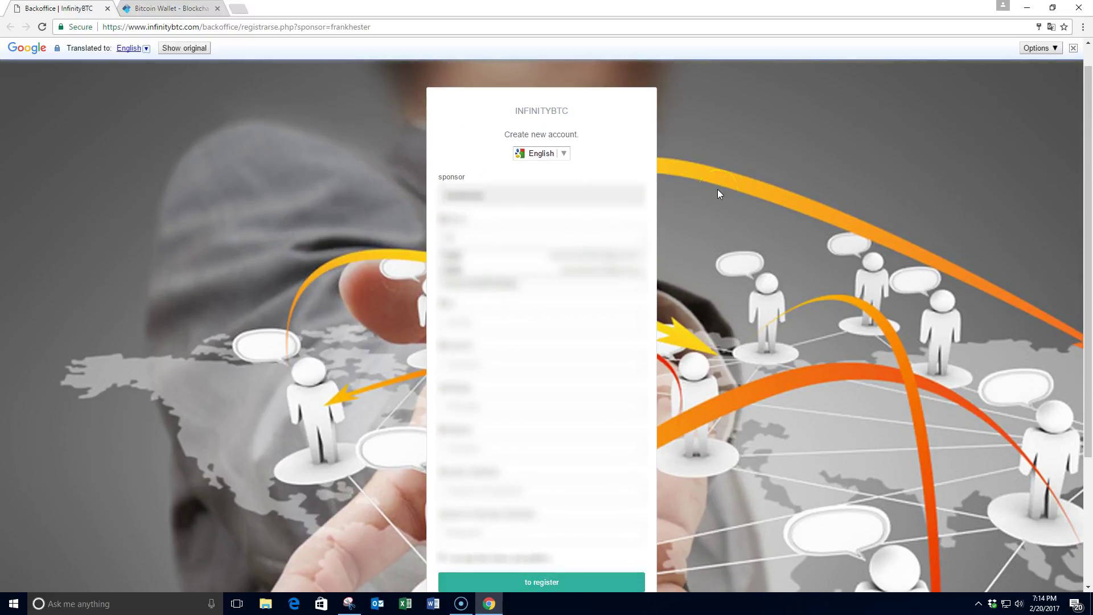
pyautogui.write('Franklin')
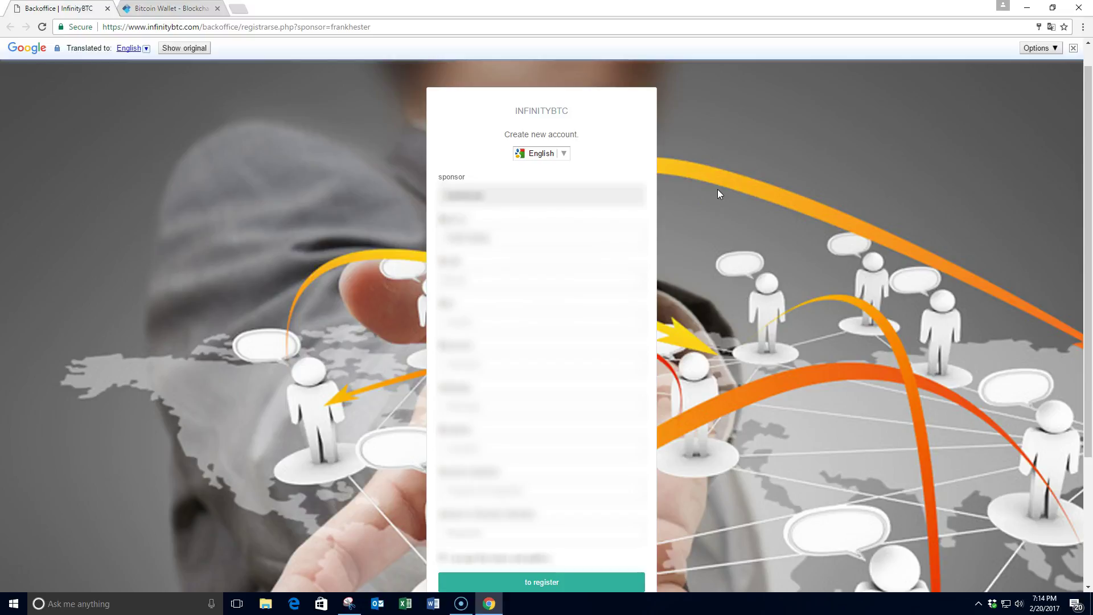
pyautogui.press('Tab')
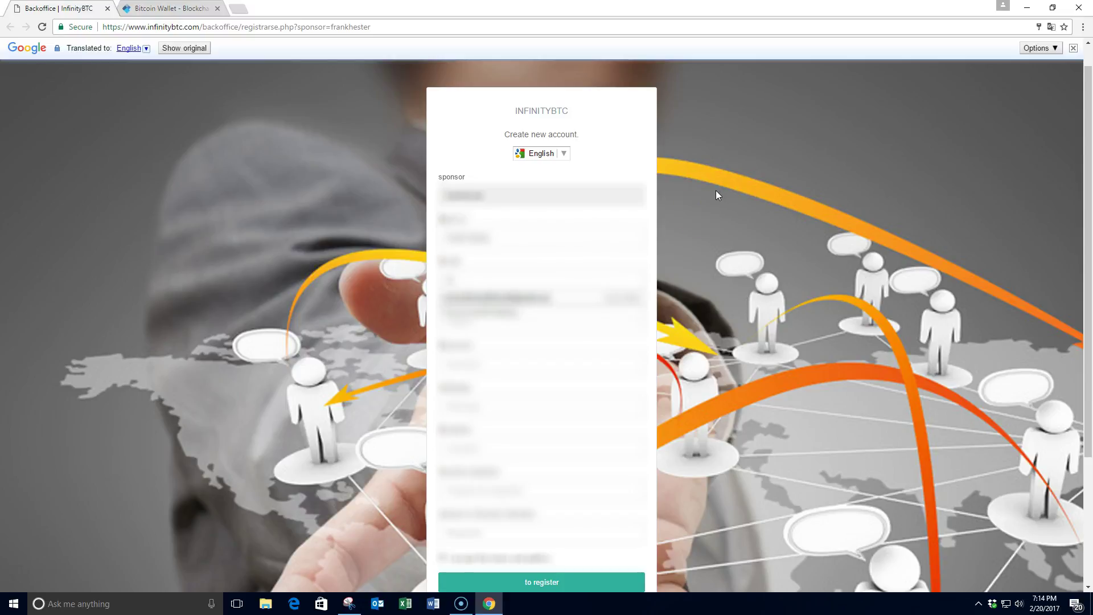
pyautogui.click(472, 297)
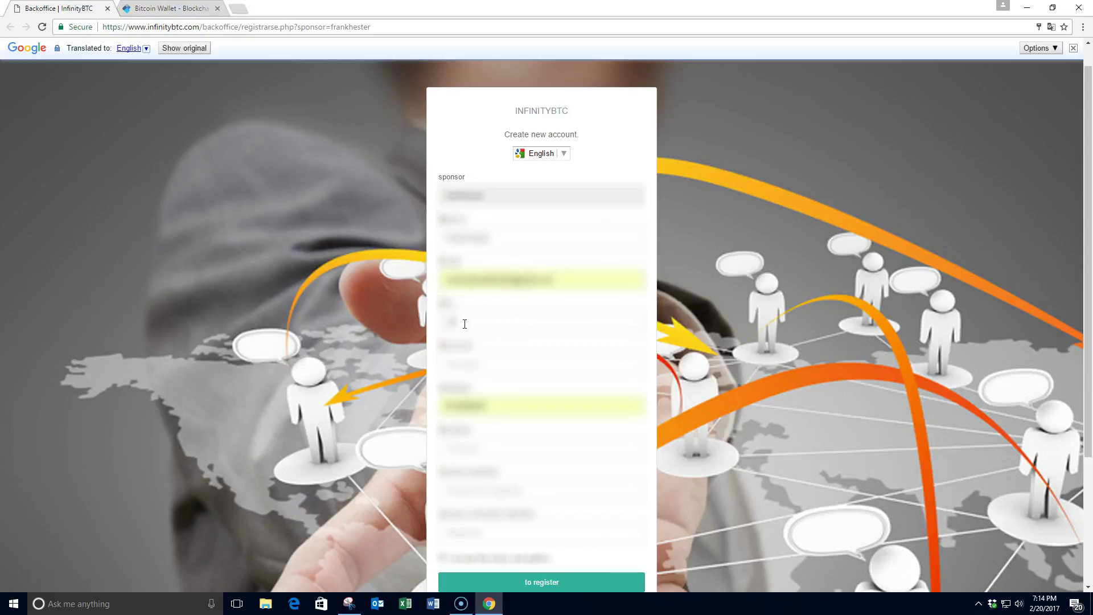
pyautogui.click(466, 329)
pyautogui.click(459, 370)
pyautogui.click(469, 450)
# - Fill the remaining registration fields from saved autofill entries and submit the form
pyautogui.click(447, 451)
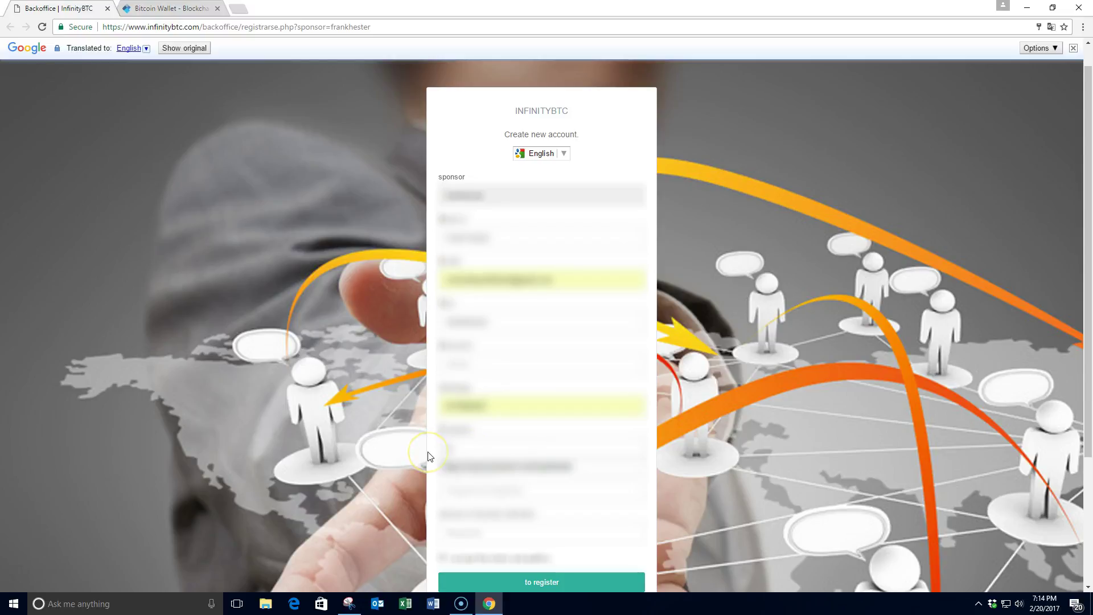
pyautogui.click(501, 470)
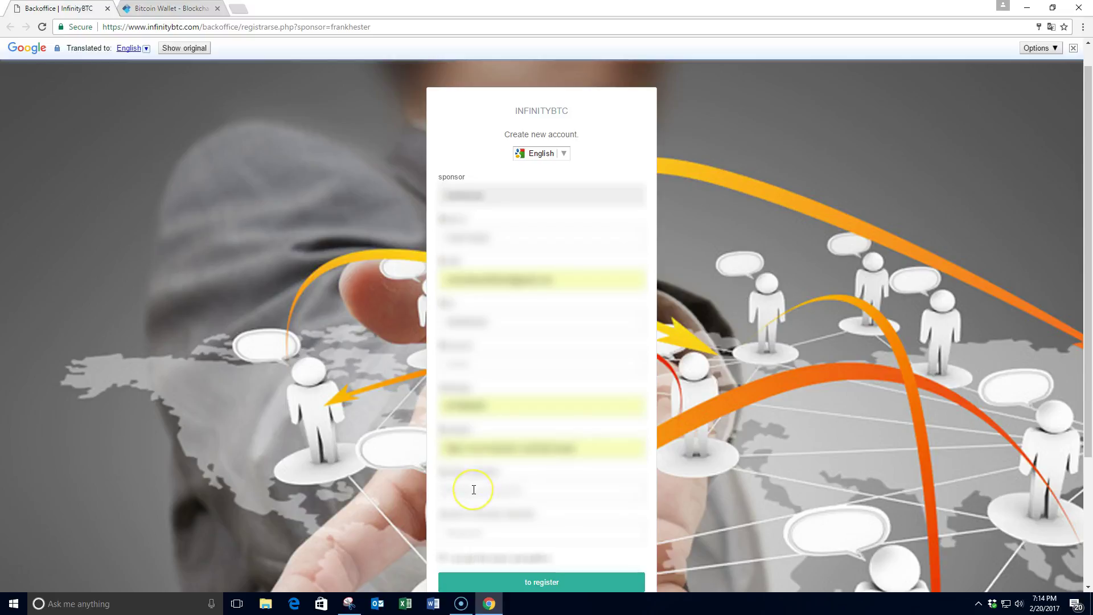
pyautogui.click(473, 510)
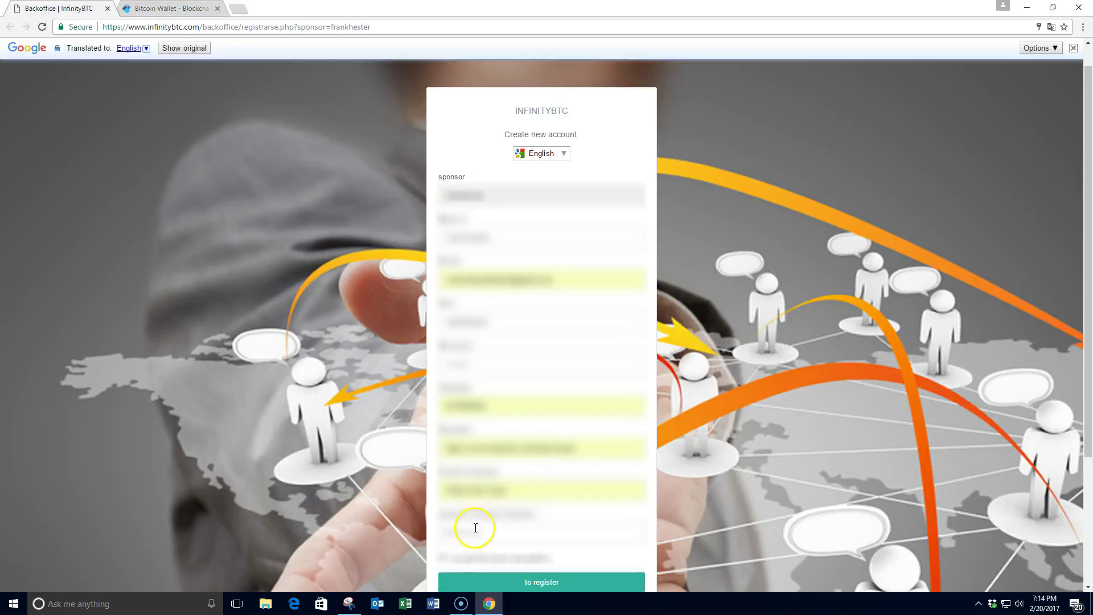
pyautogui.click(475, 530)
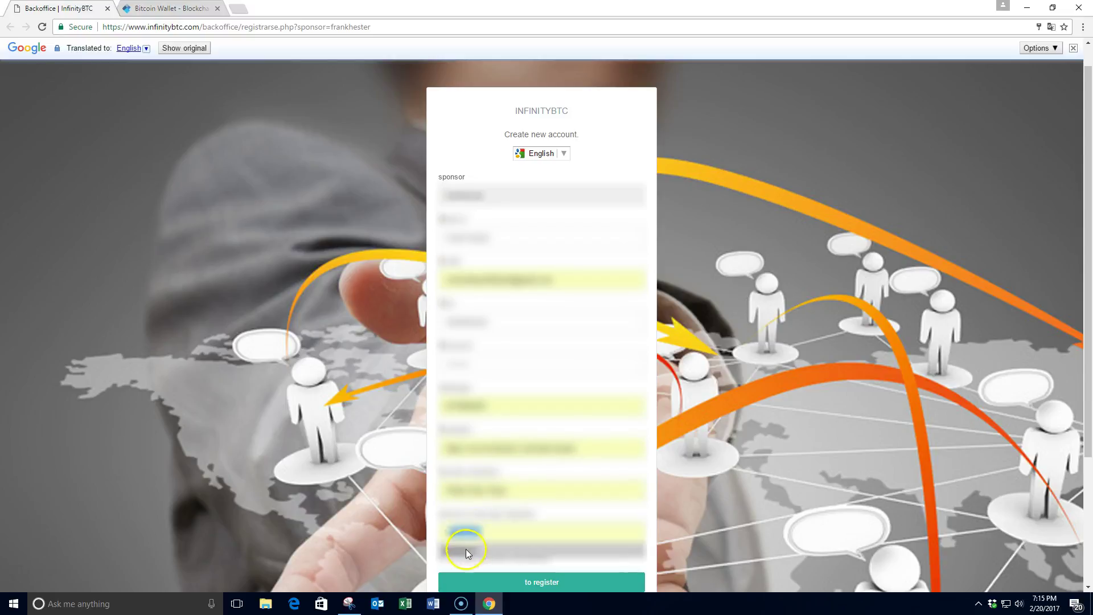
pyautogui.click(466, 549)
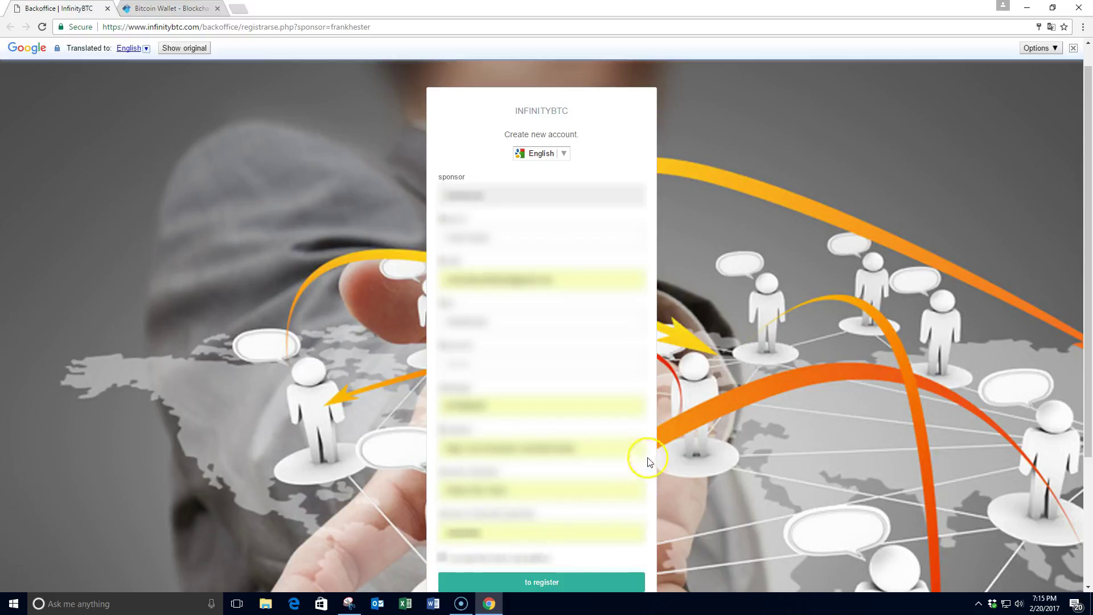
pyautogui.scroll(-1, 643, 456)
pyautogui.click(545, 525)
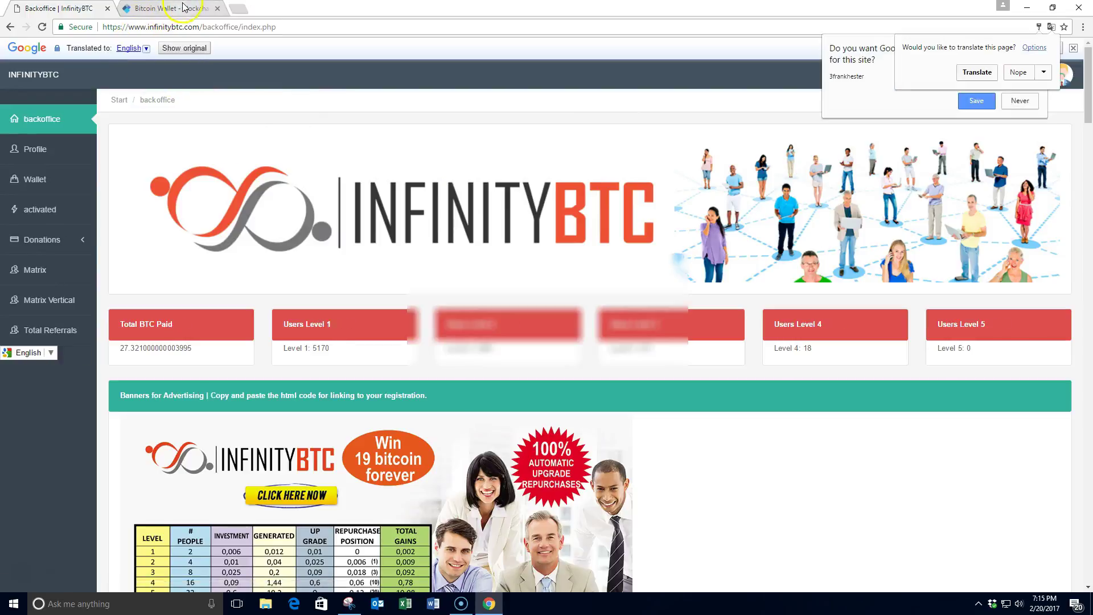
# - Log in to the Blockchain wallet, then return to the InfinityBTC backoffice tab
pyautogui.click(171, 8)
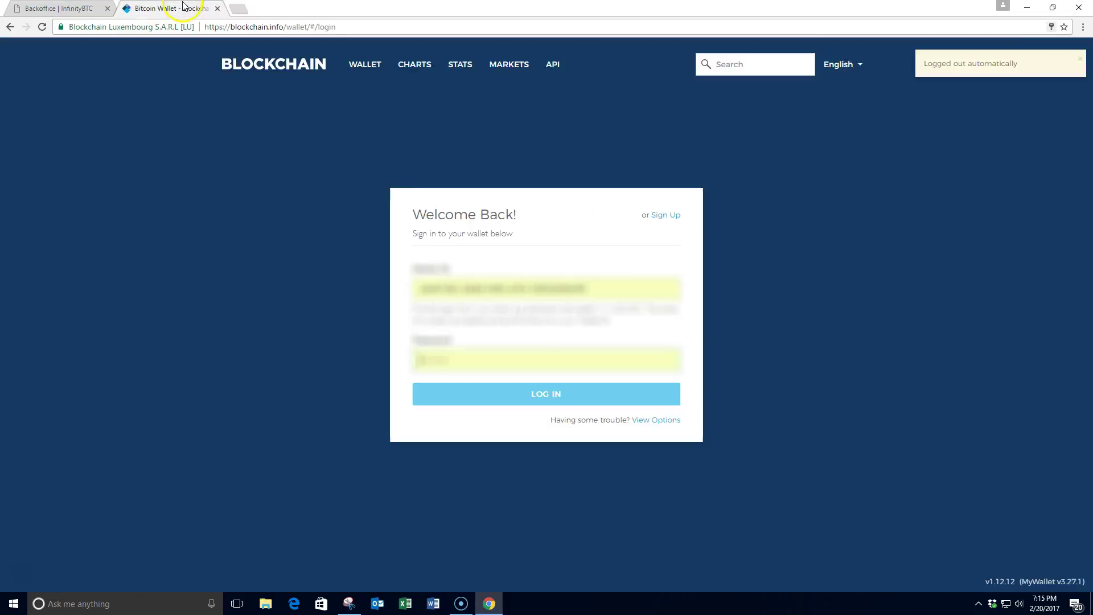
pyautogui.click(369, 276)
pyautogui.click(544, 395)
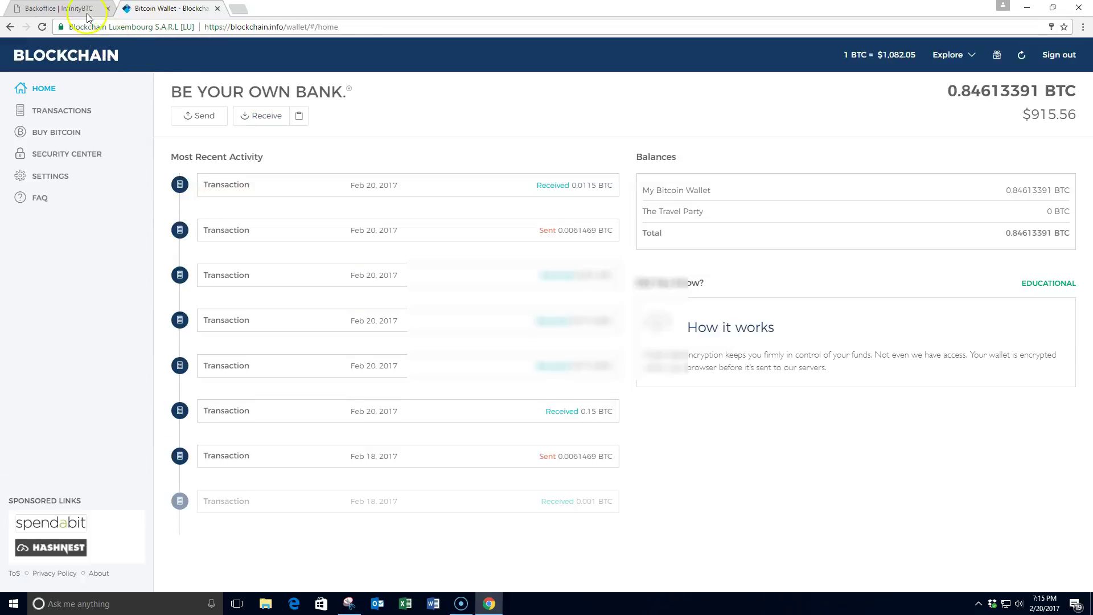
pyautogui.click(63, 9)
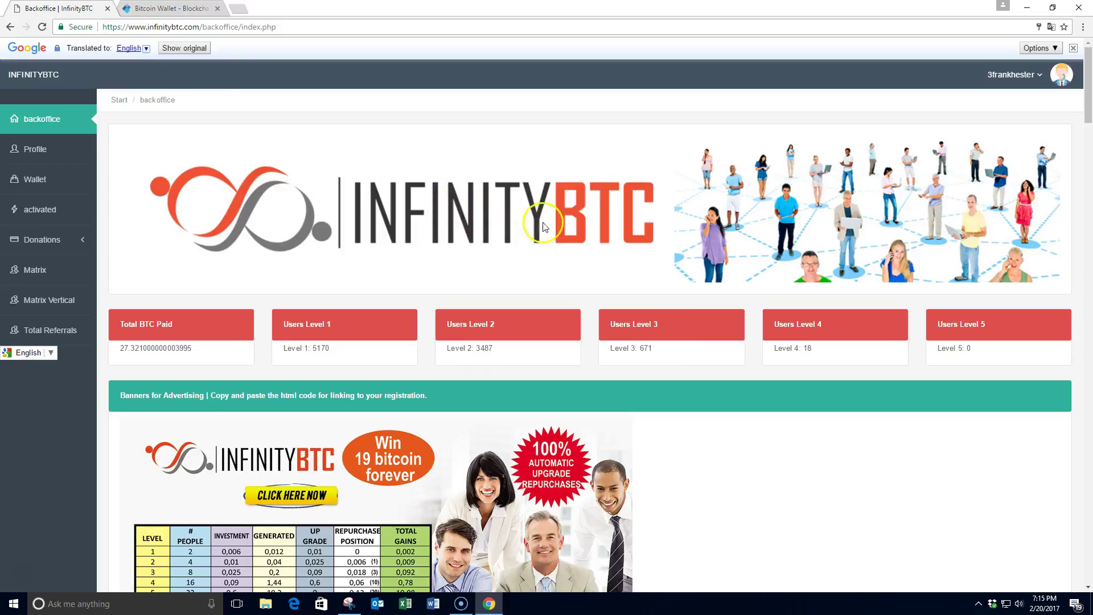
# - Open the backoffice Wallet page showing empty wallet ID and secret-question fields
pyautogui.scroll(-1, 569, 233)
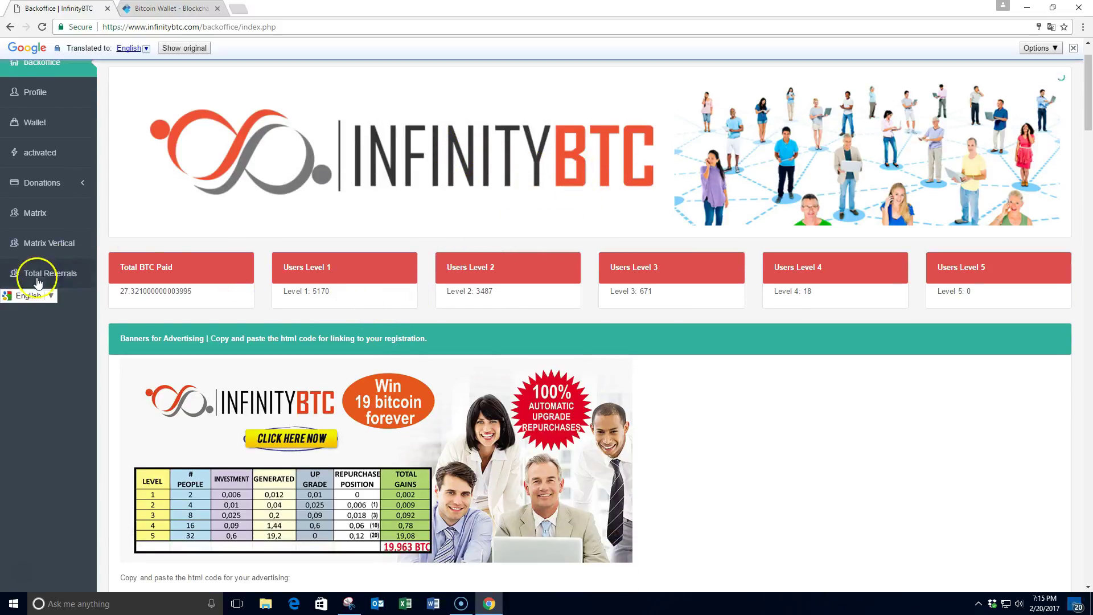
pyautogui.scroll(1, 68, 181)
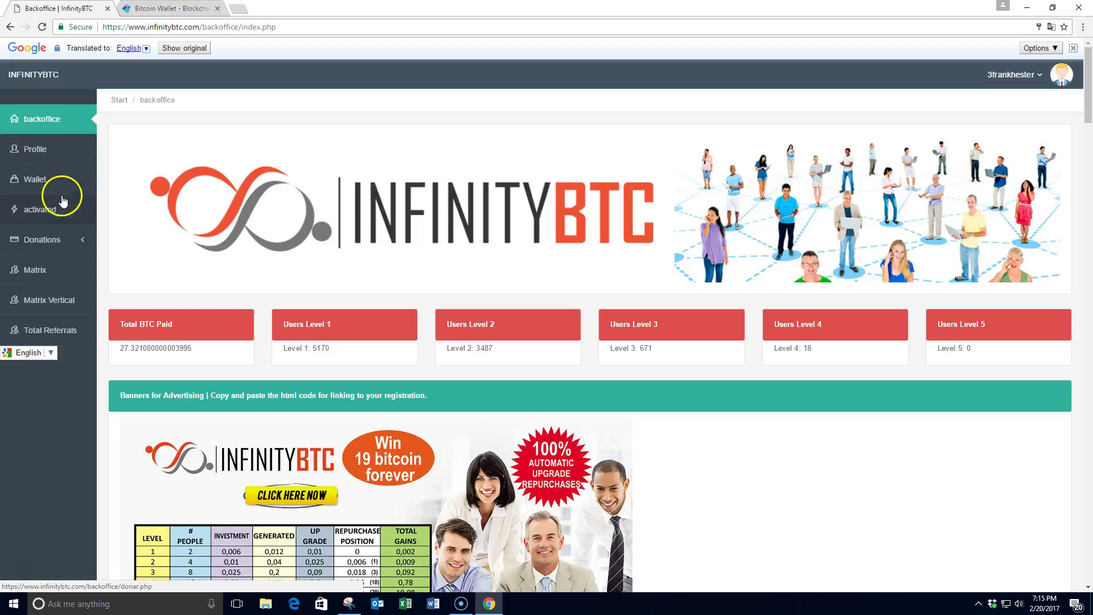
pyautogui.click(52, 180)
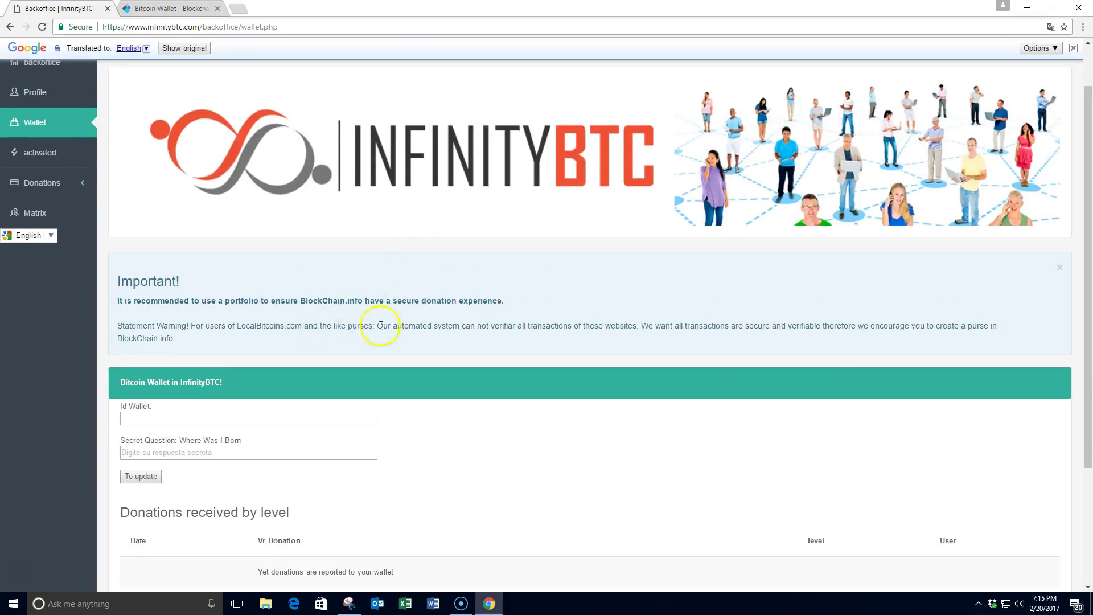
pyautogui.scroll(2, 342, 365)
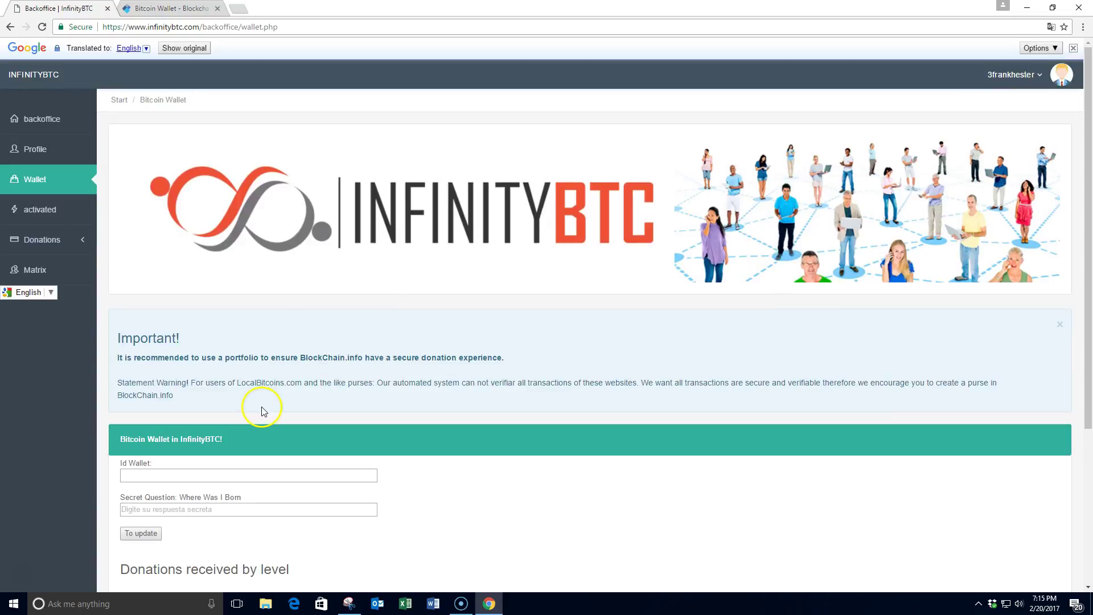
# - Add a new receiving address to My Bitcoin Wallet and copy the first address
pyautogui.click(193, 9)
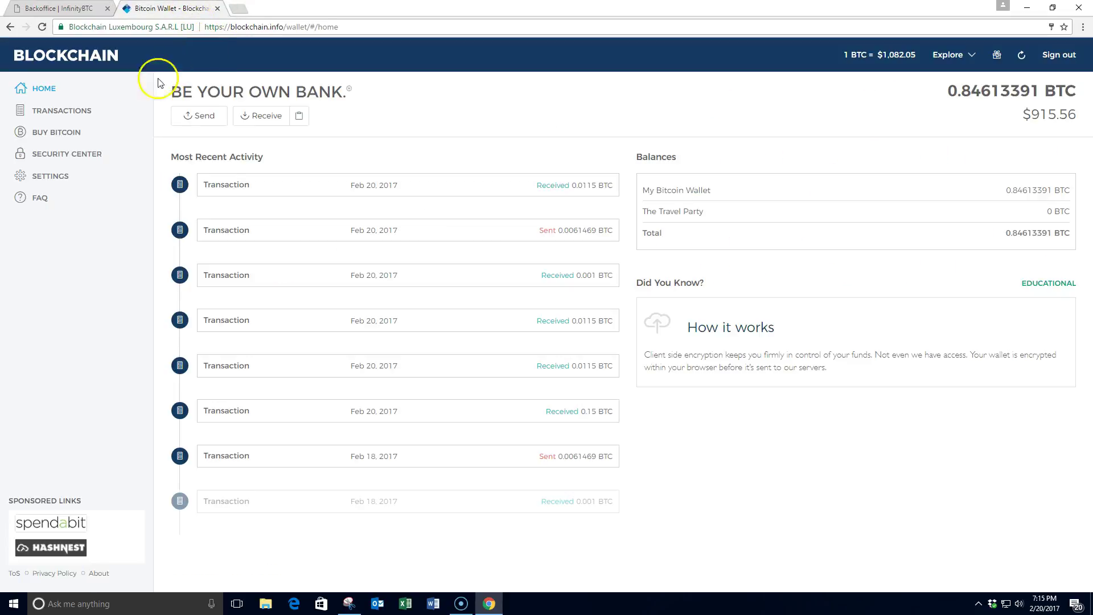
pyautogui.click(51, 177)
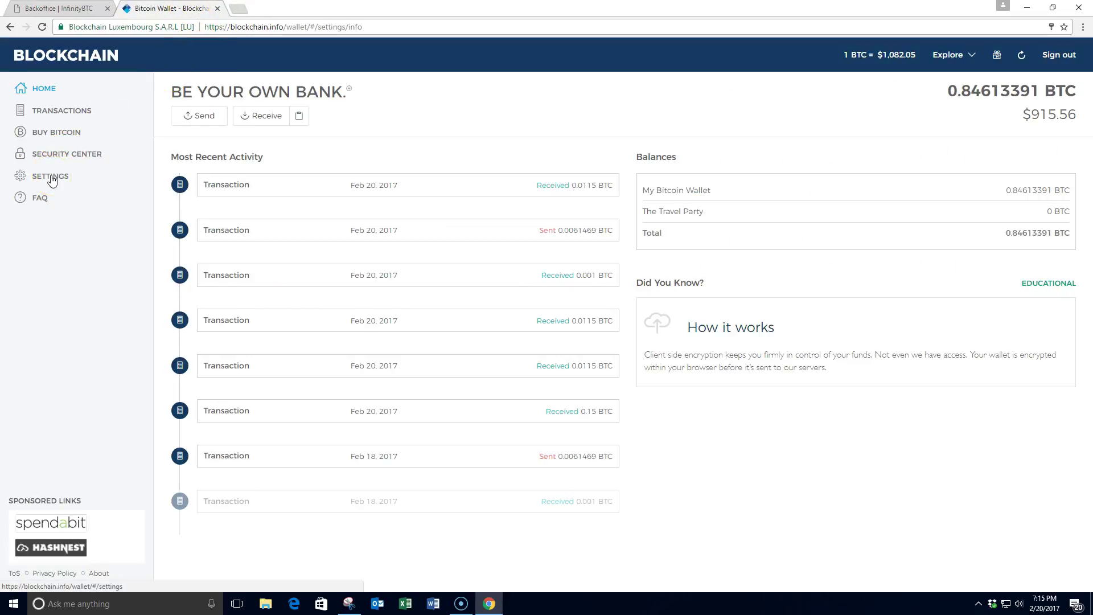
pyautogui.click(34, 239)
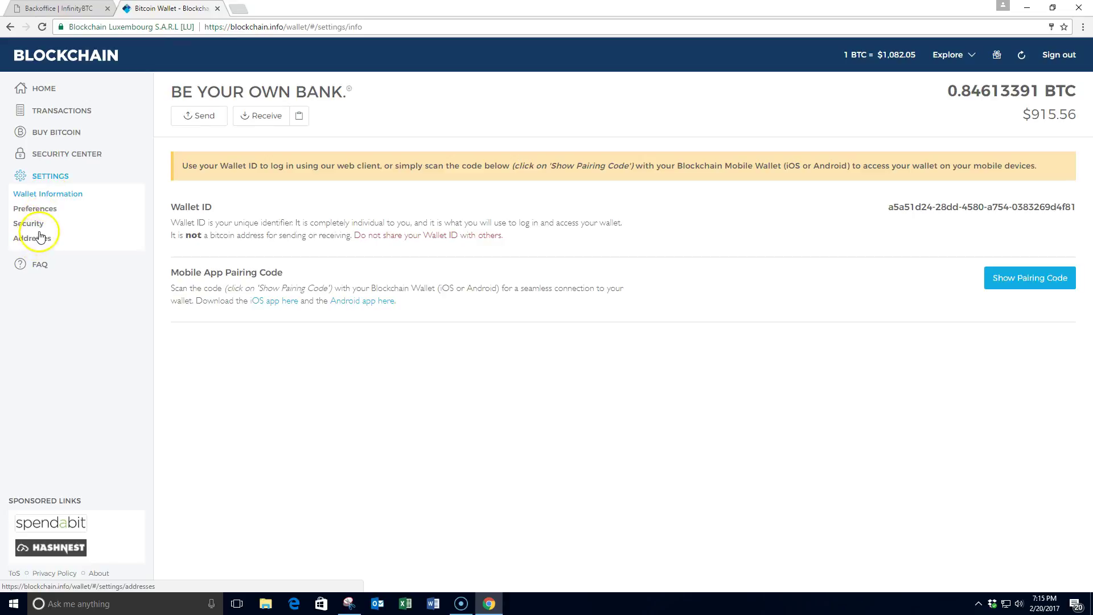
pyautogui.click(34, 239)
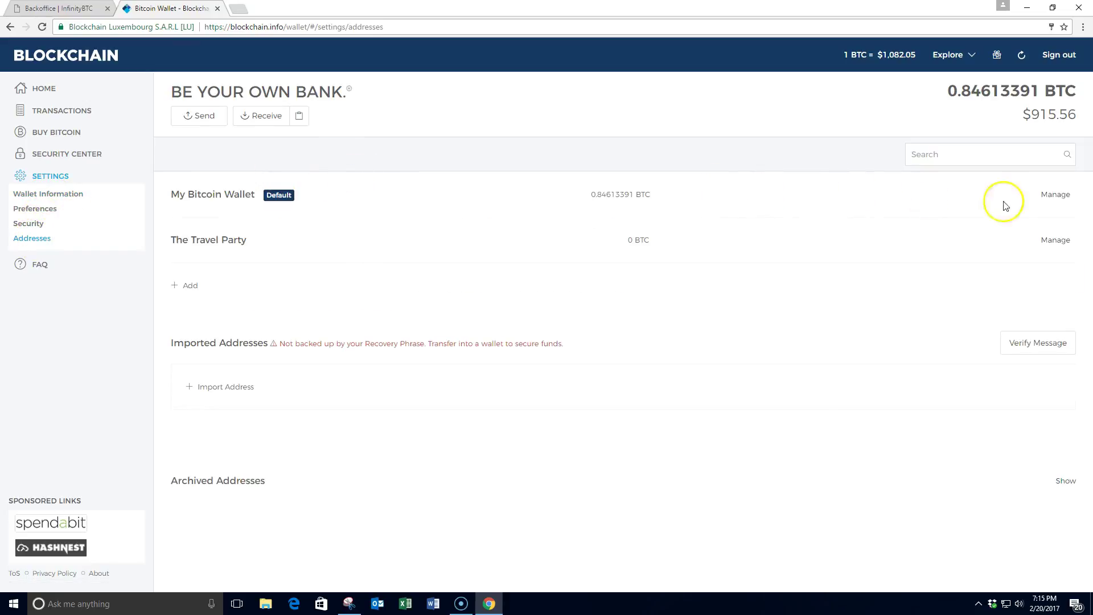
pyautogui.click(1060, 194)
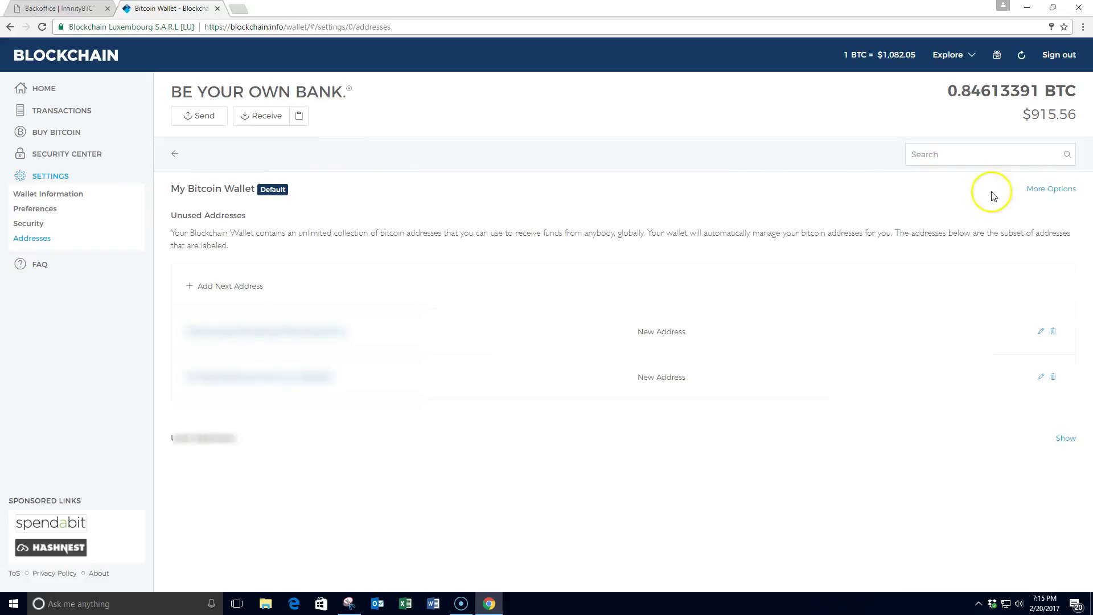
pyautogui.click(211, 285)
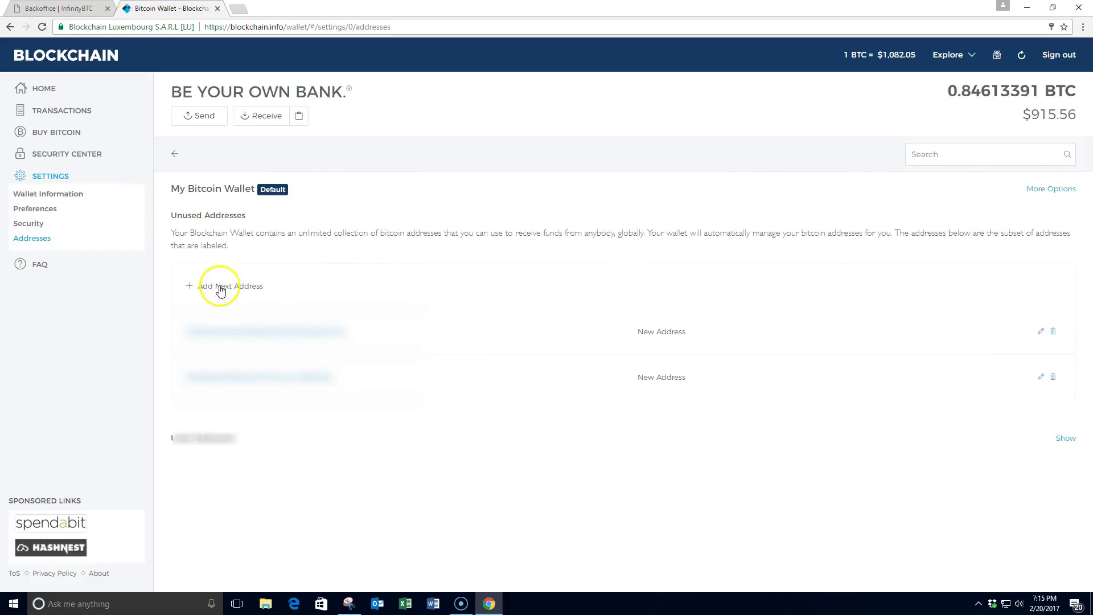
pyautogui.moveTo(295, 335); pyautogui.dragTo(183, 331)
pyautogui.rightClick(210, 336)
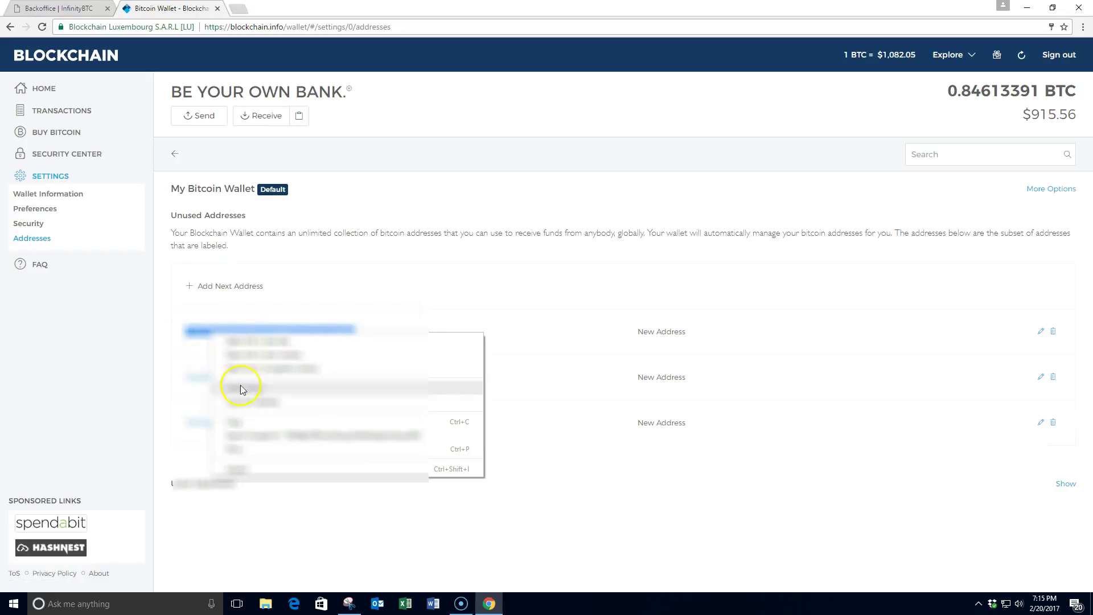
pyautogui.click(232, 422)
# - Paste the copied address into Id Wallet and fill in the secret question answer
pyautogui.click(88, 14)
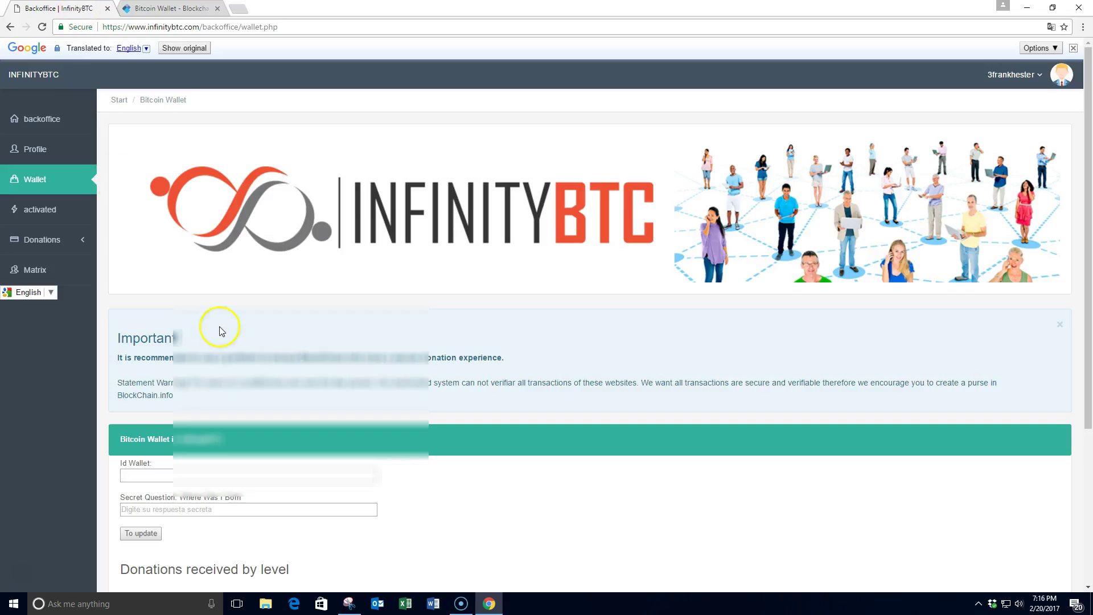
pyautogui.rightClick(139, 473)
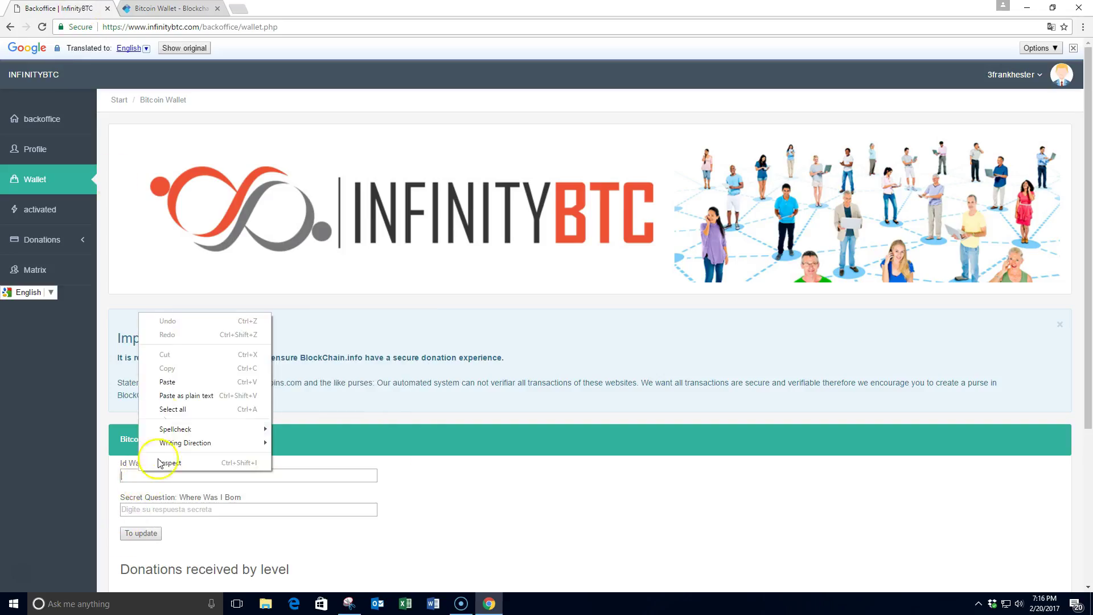
pyautogui.click(168, 382)
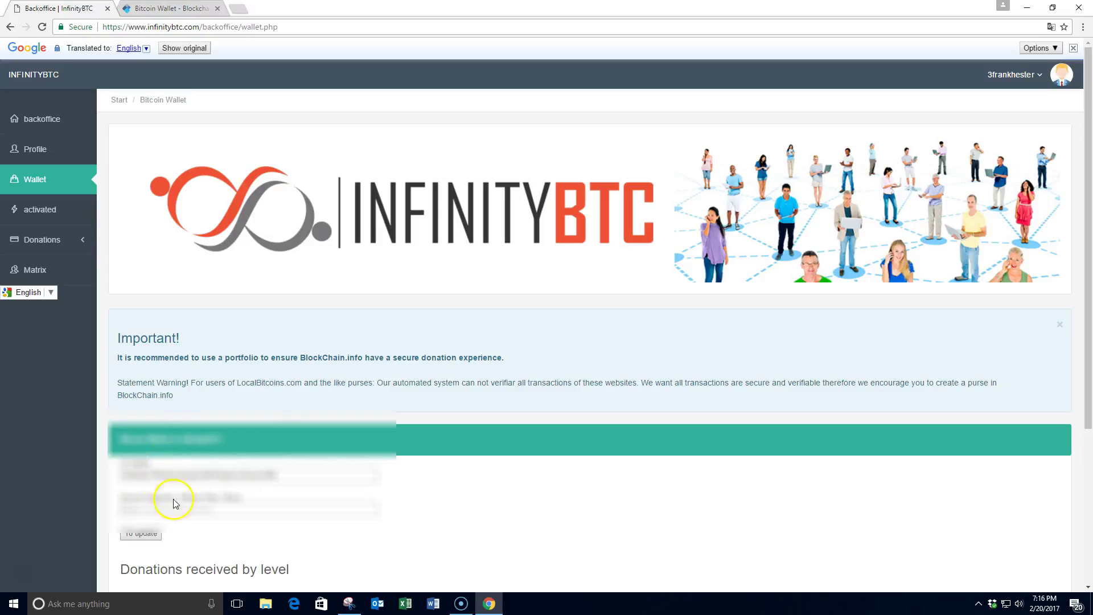
pyautogui.click(186, 513)
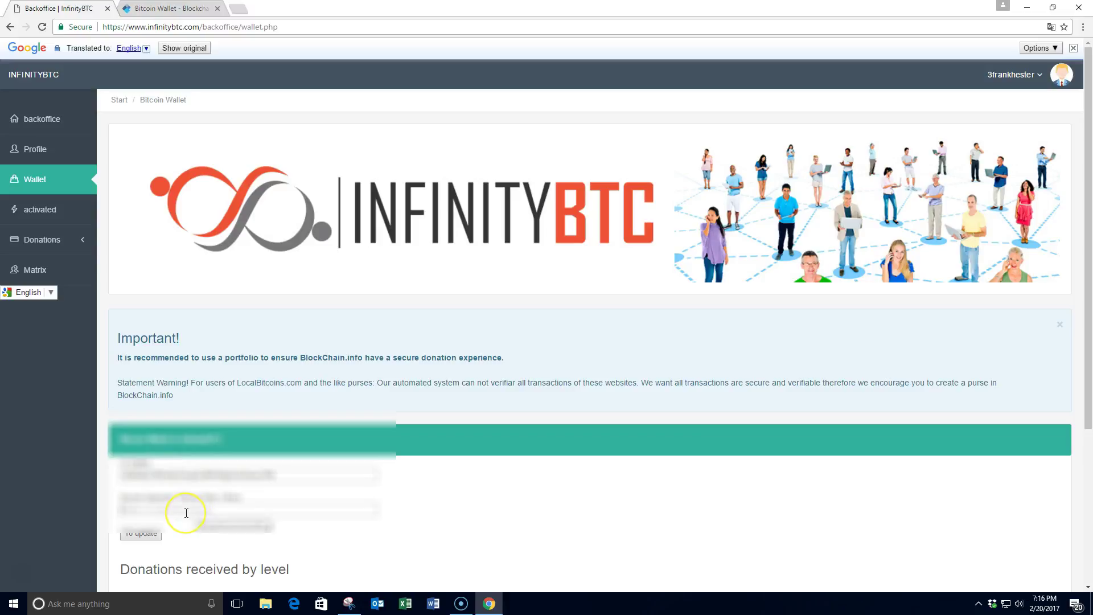
# - Replace Id Wallet with the saved wallet address, save it, and dismiss the confirmation
pyautogui.hotkey('ctrl', 'v')
pyautogui.hotkey('ctrl', 'a')
pyautogui.press('BackSpace')
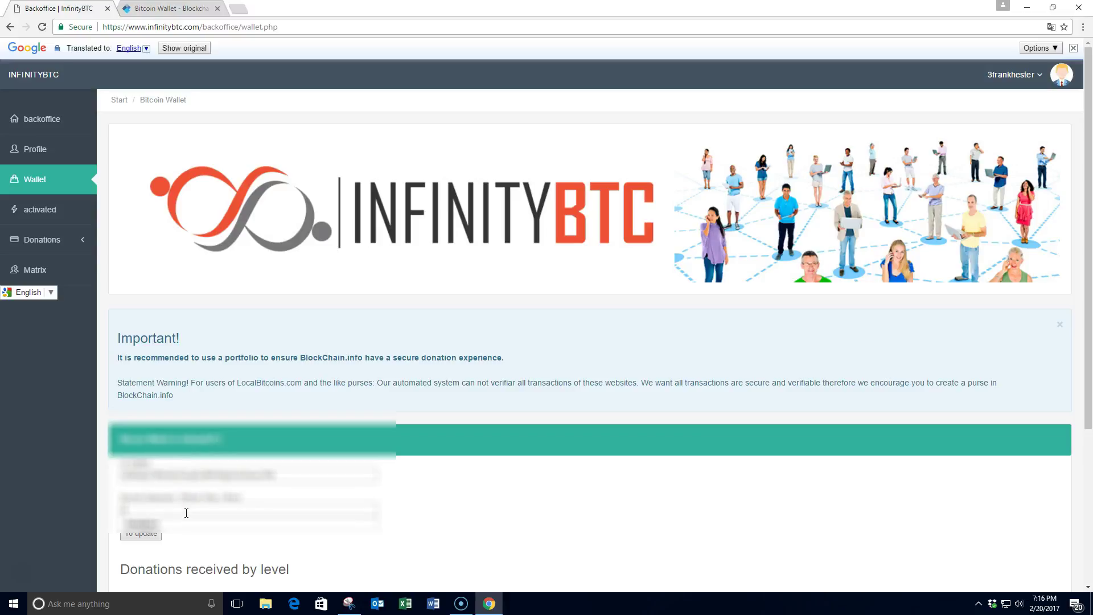
pyautogui.click(168, 522)
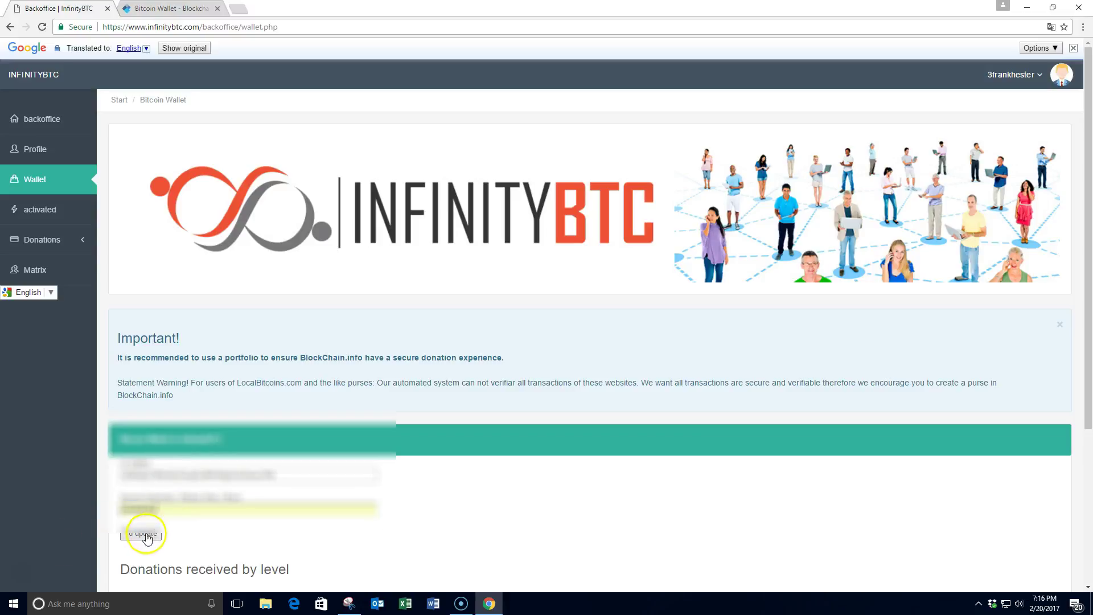
pyautogui.click(144, 535)
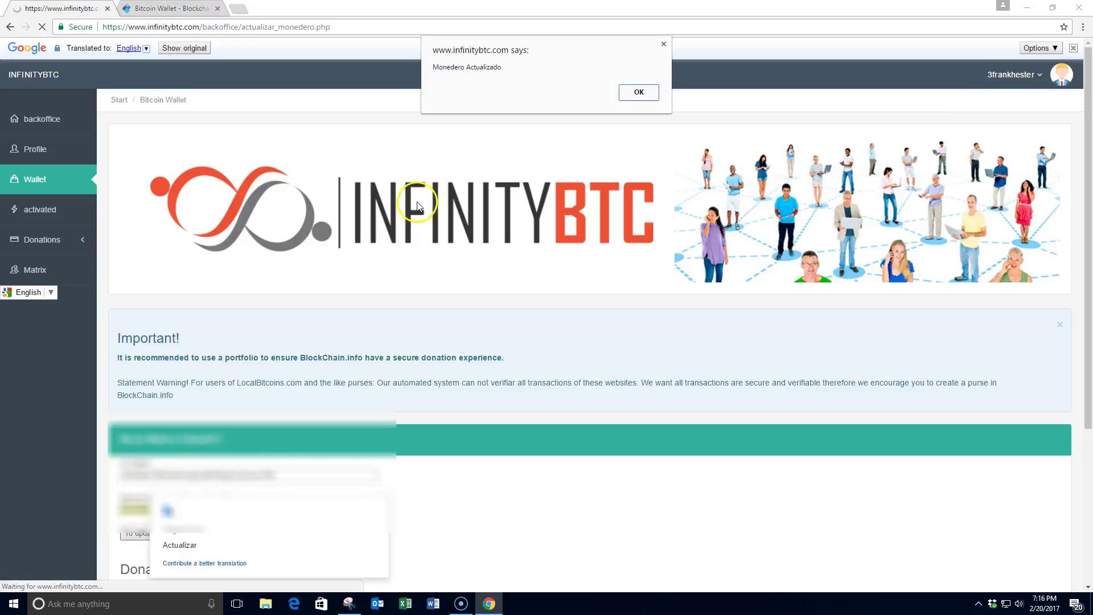
pyautogui.click(639, 91)
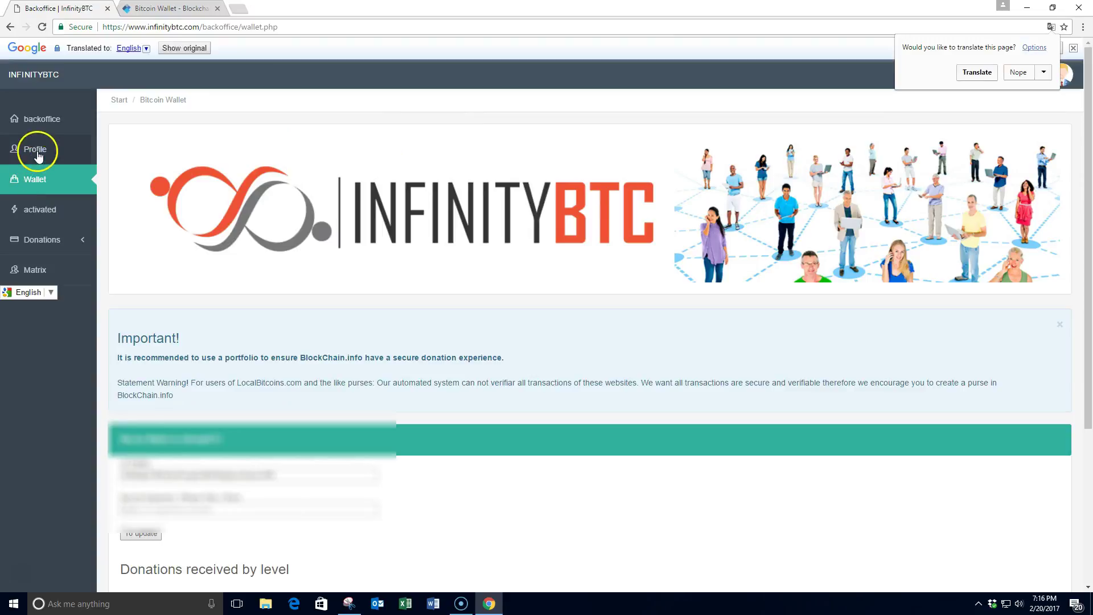
# - Reopen the Wallet page to check the saved wallet ID and secret answer
pyautogui.click(42, 118)
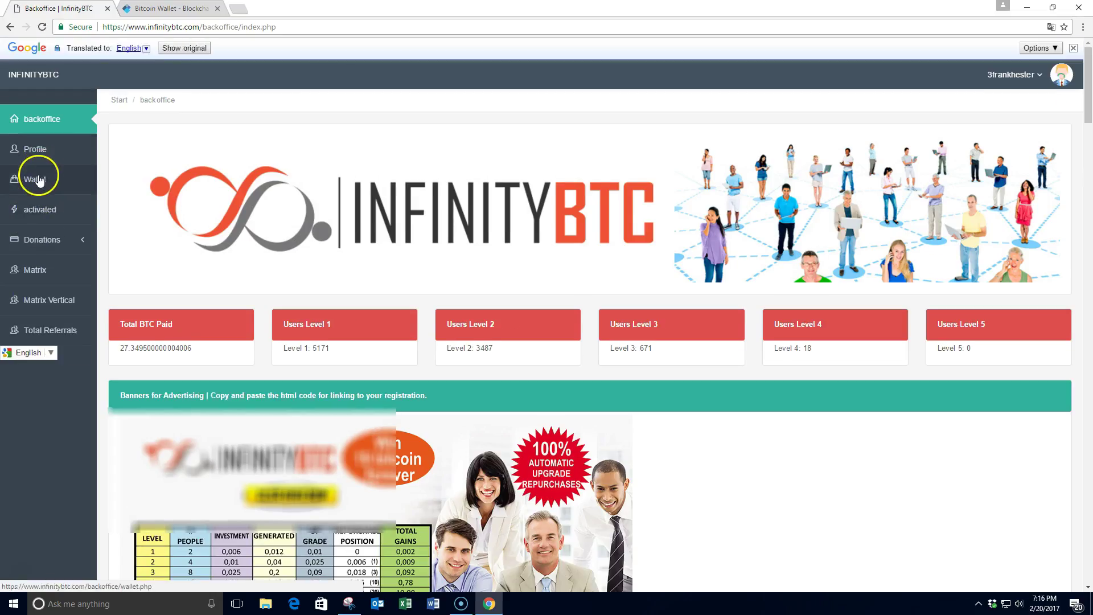
pyautogui.click(34, 178)
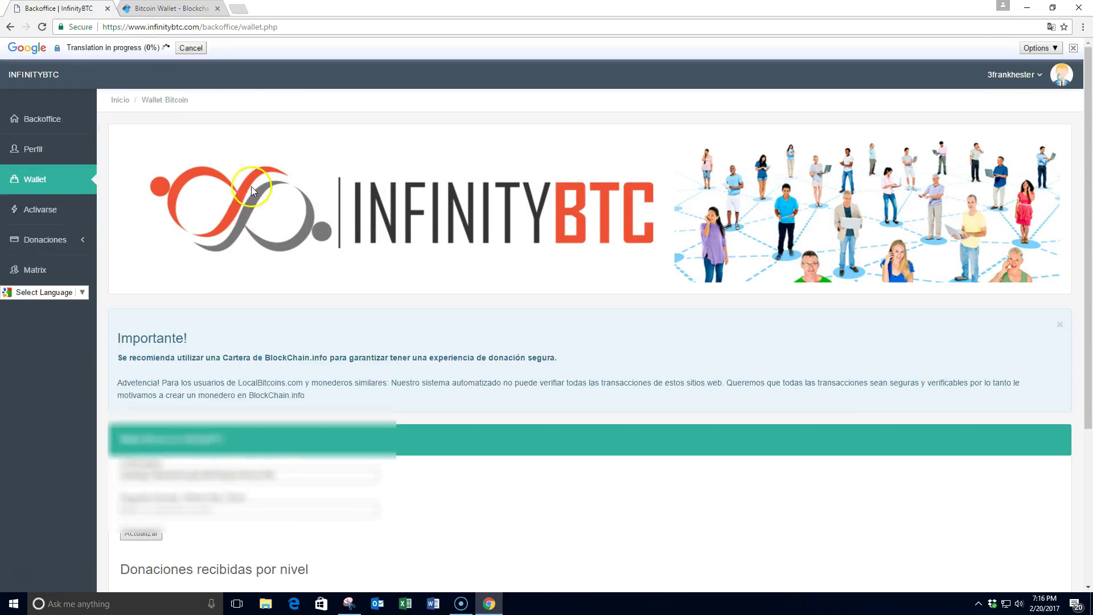
pyautogui.scroll(-1, 199, 311)
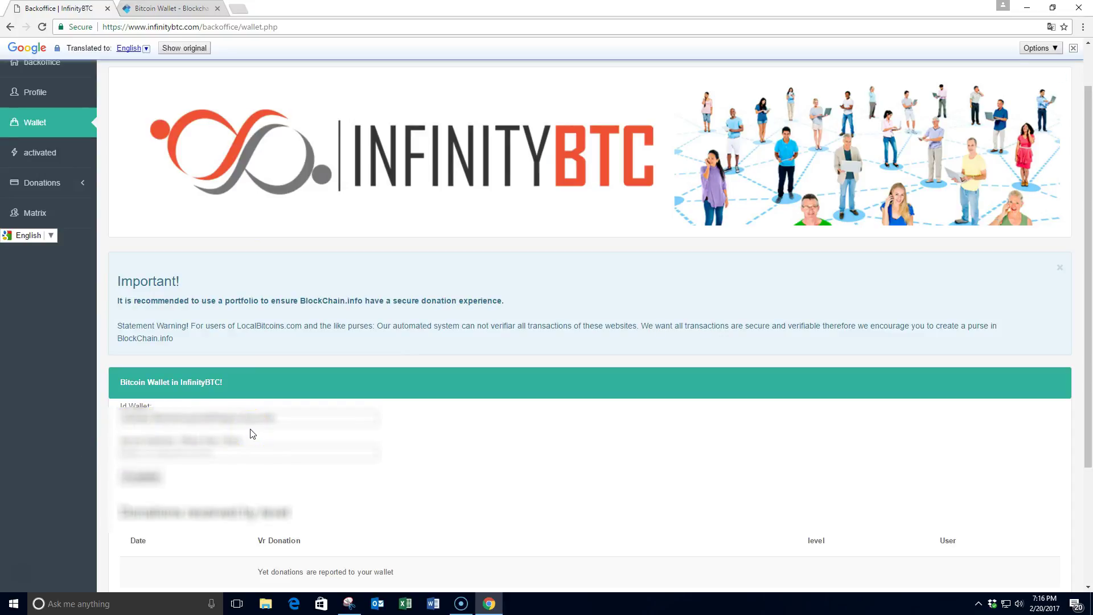
pyautogui.scroll(1, 188, 284)
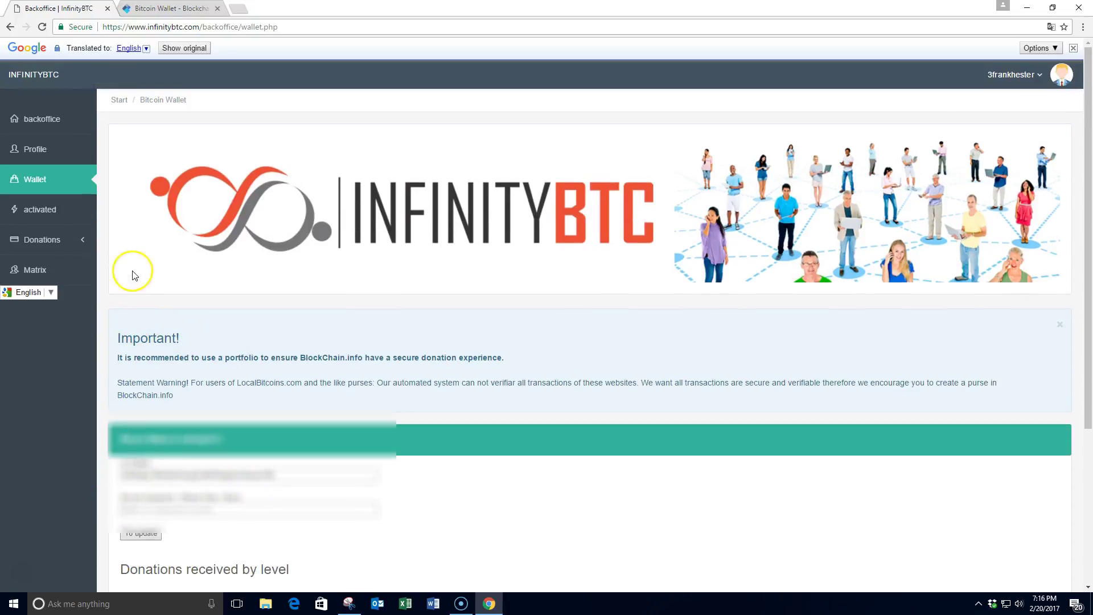
# - Copy the donation address from the InfinityBTC activation page
pyautogui.click(35, 211)
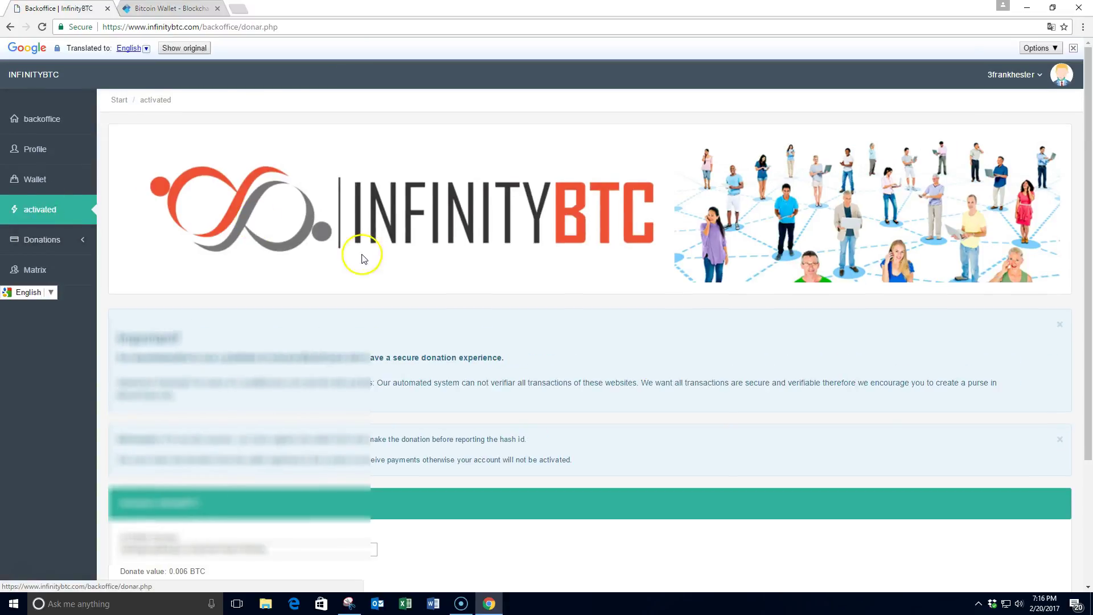
pyautogui.scroll(-3, 363, 259)
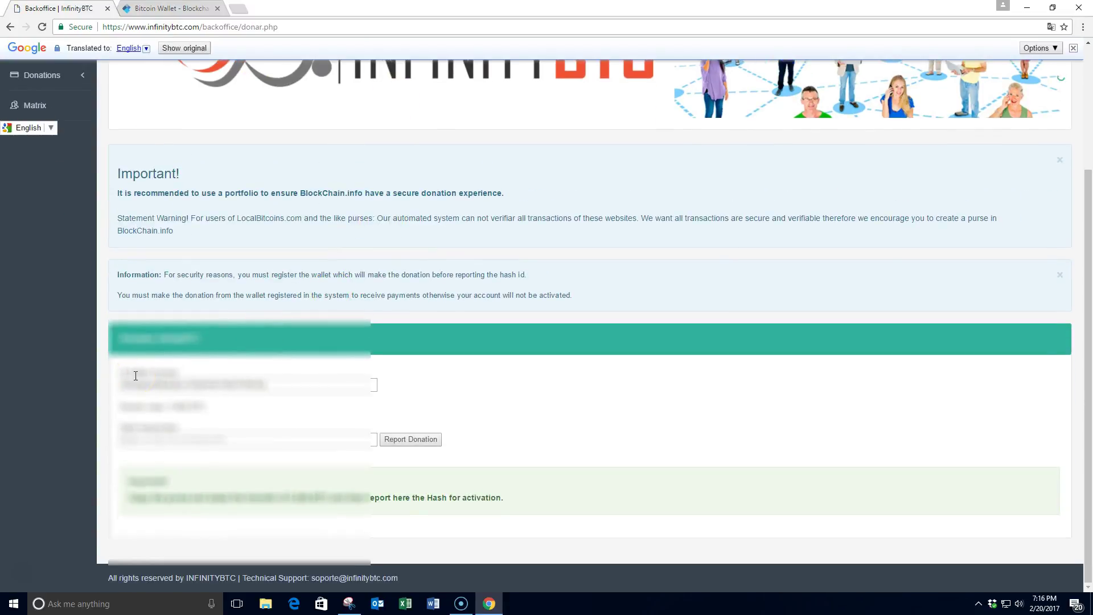
pyautogui.click(128, 379)
pyautogui.moveTo(268, 386); pyautogui.dragTo(126, 383)
pyautogui.rightClick(126, 384)
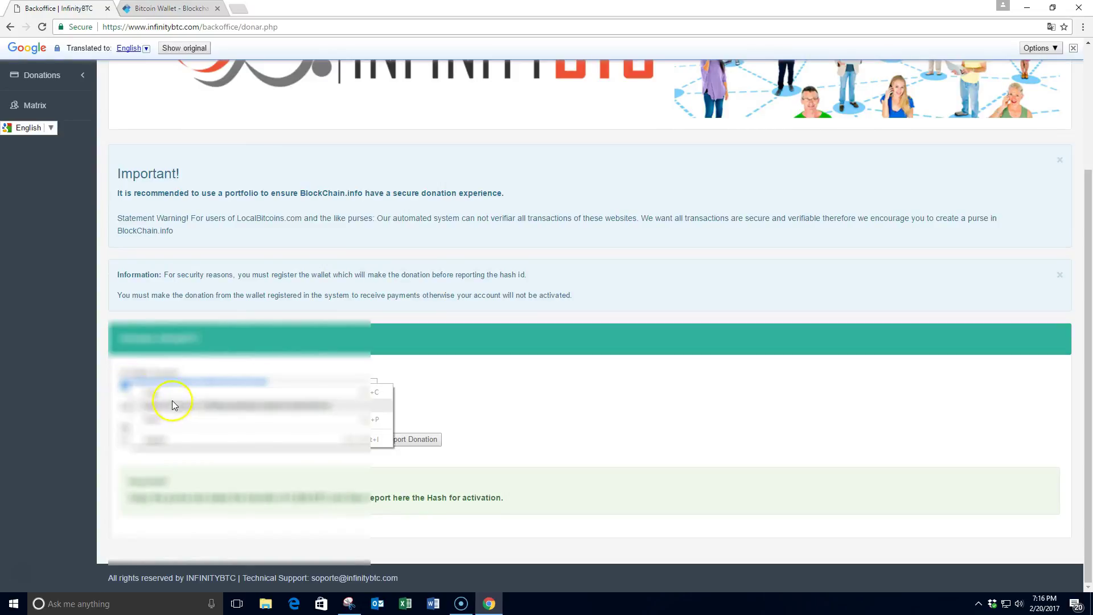
pyautogui.click(159, 393)
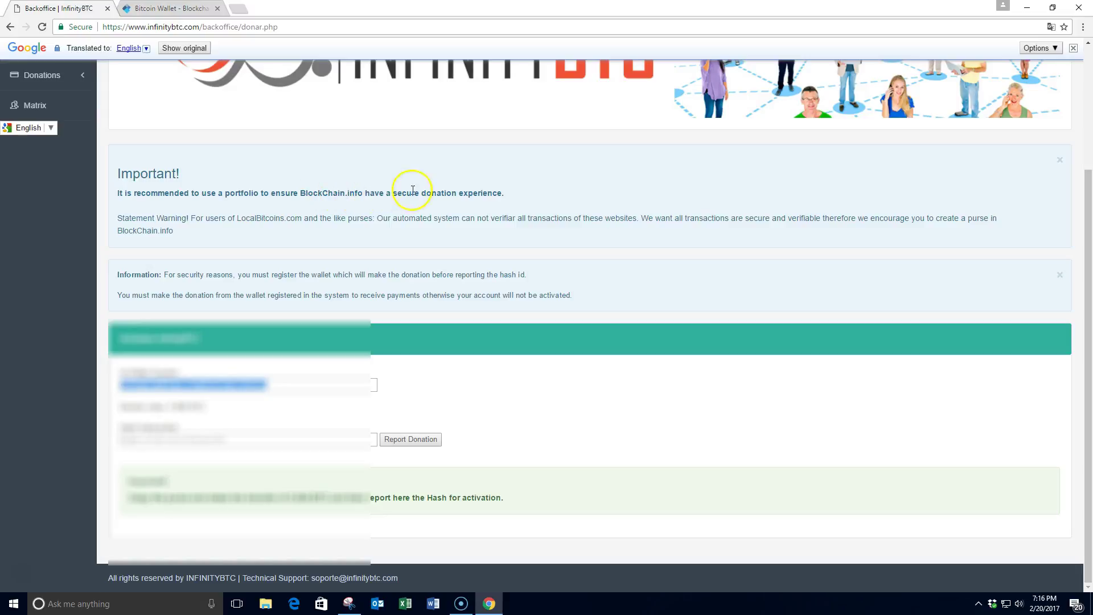
pyautogui.scroll(5, 322, 145)
pyautogui.click(171, 8)
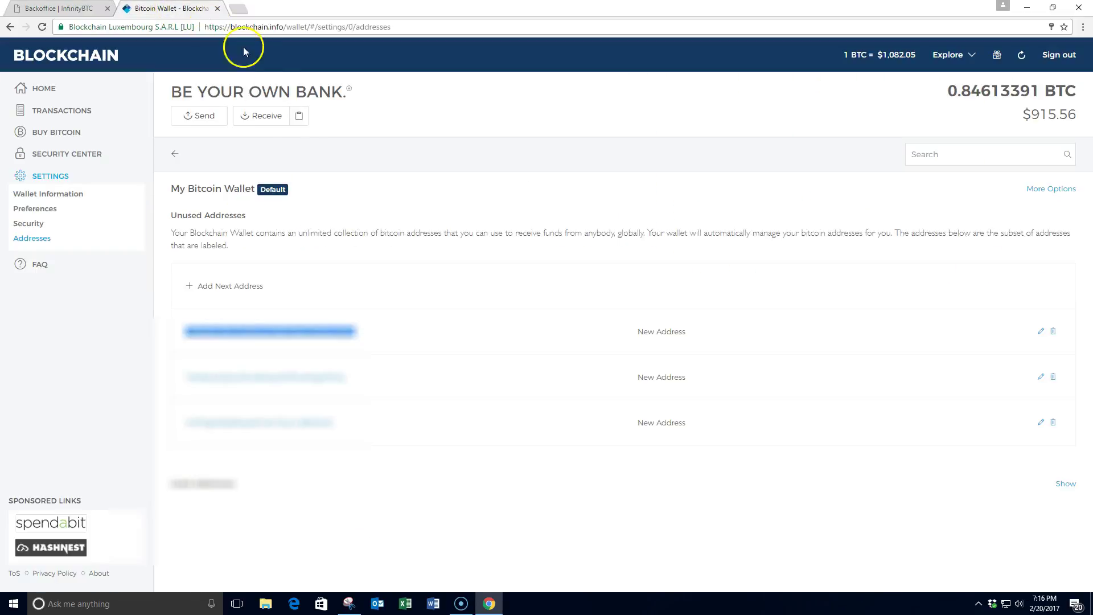
# - Send 0.006 BTC from My Bitcoin Wallet to the pasted InfinityBTC donation address
pyautogui.click(202, 126)
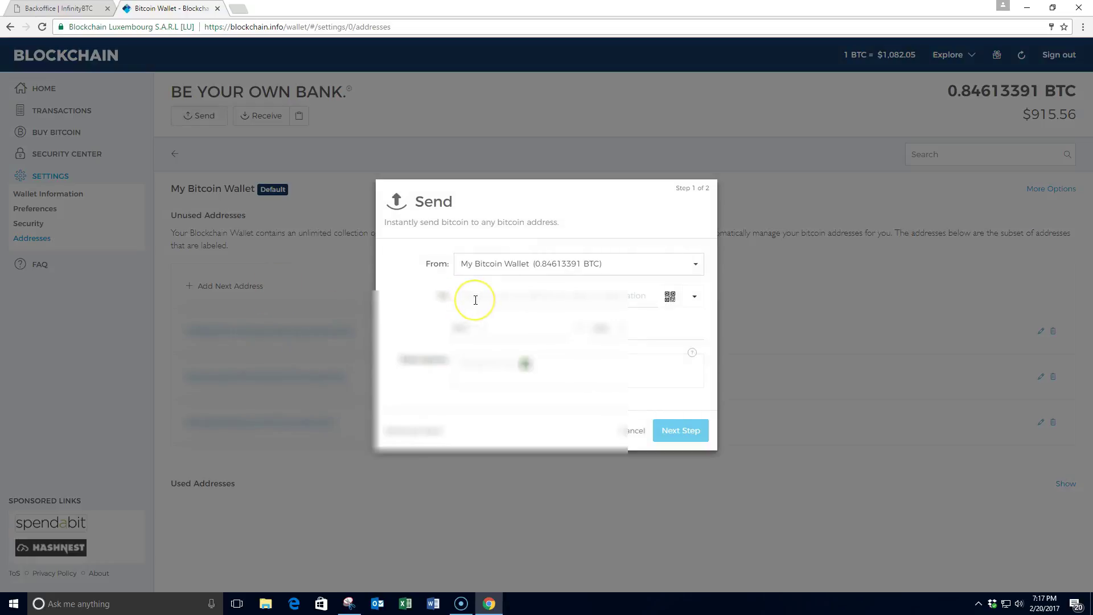
pyautogui.rightClick(474, 298)
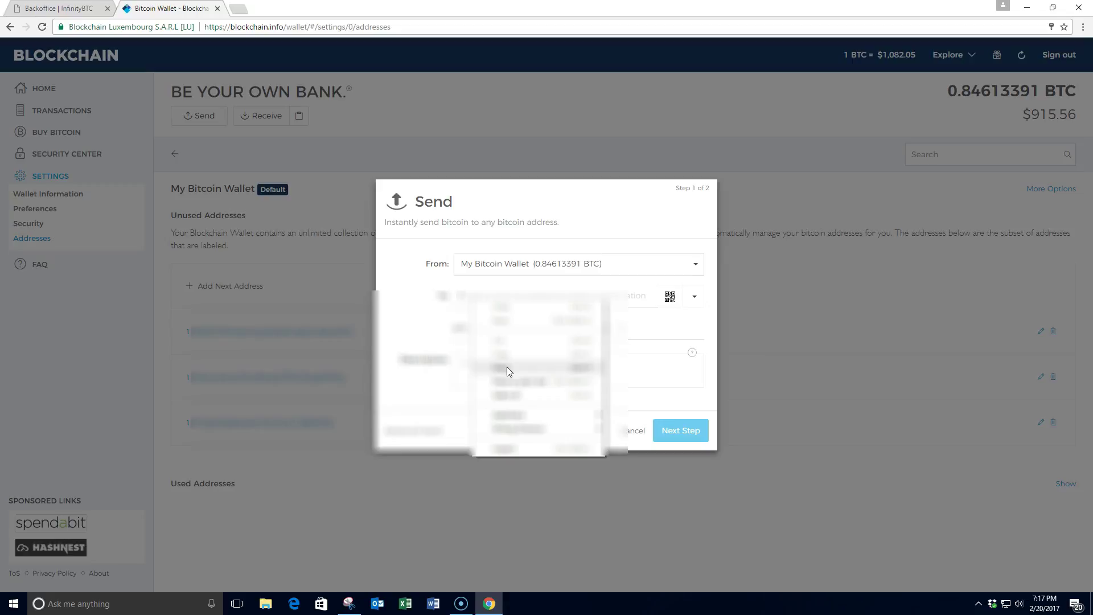
pyautogui.click(507, 369)
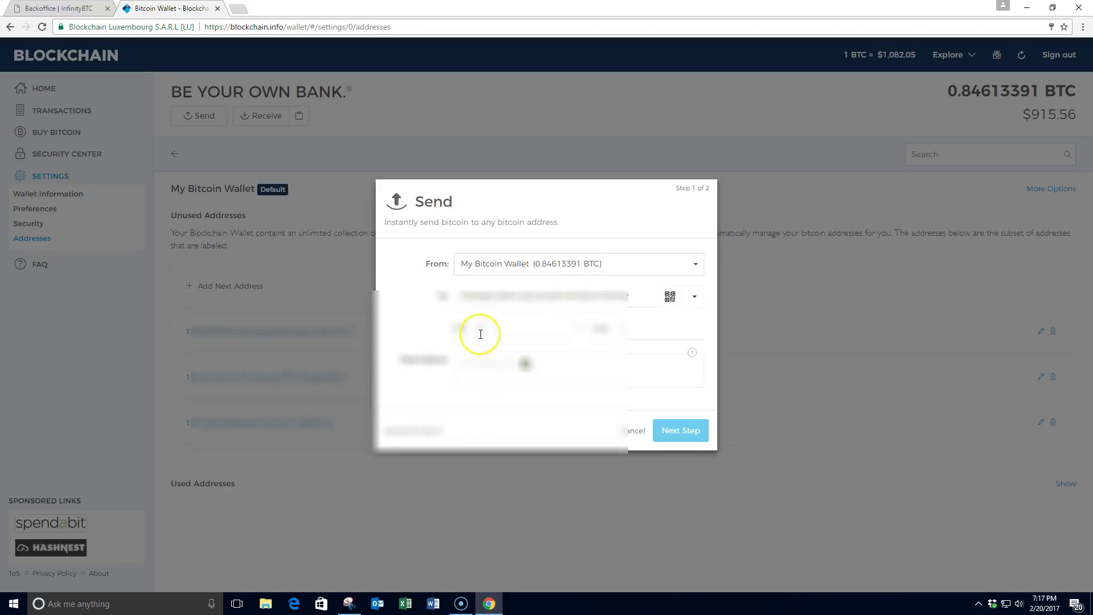
pyautogui.write('0.05')
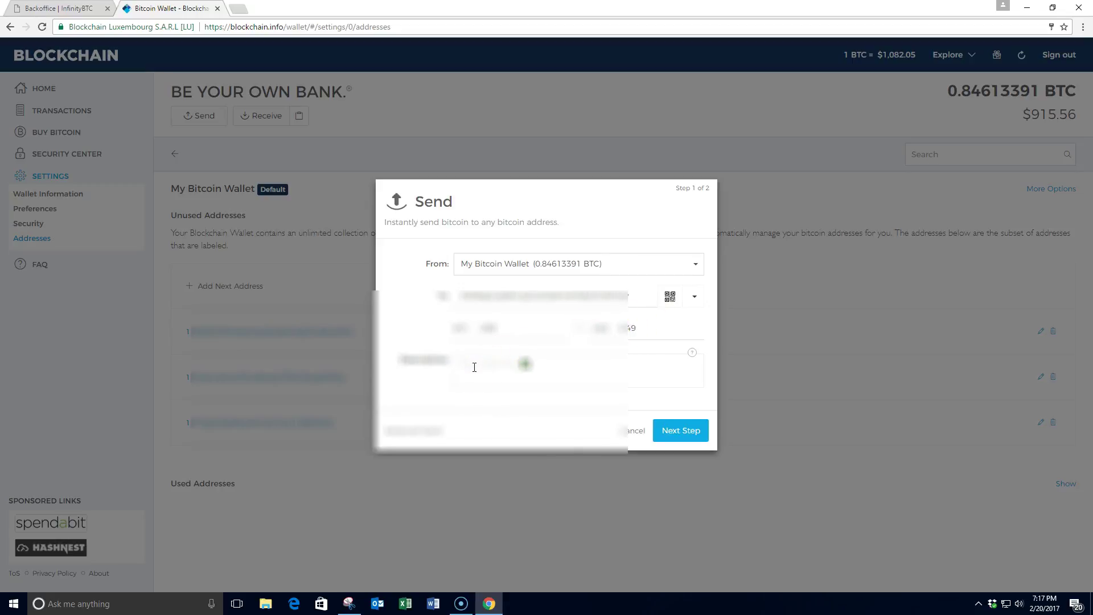
pyautogui.write('te')
pyautogui.write('ing')
pyautogui.click(681, 431)
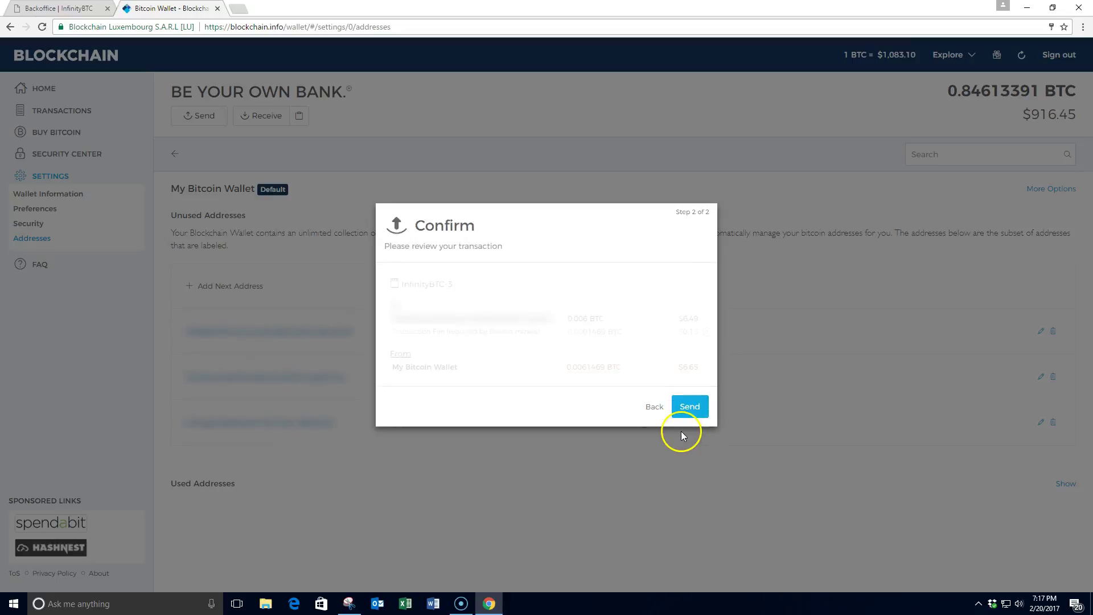
pyautogui.click(685, 405)
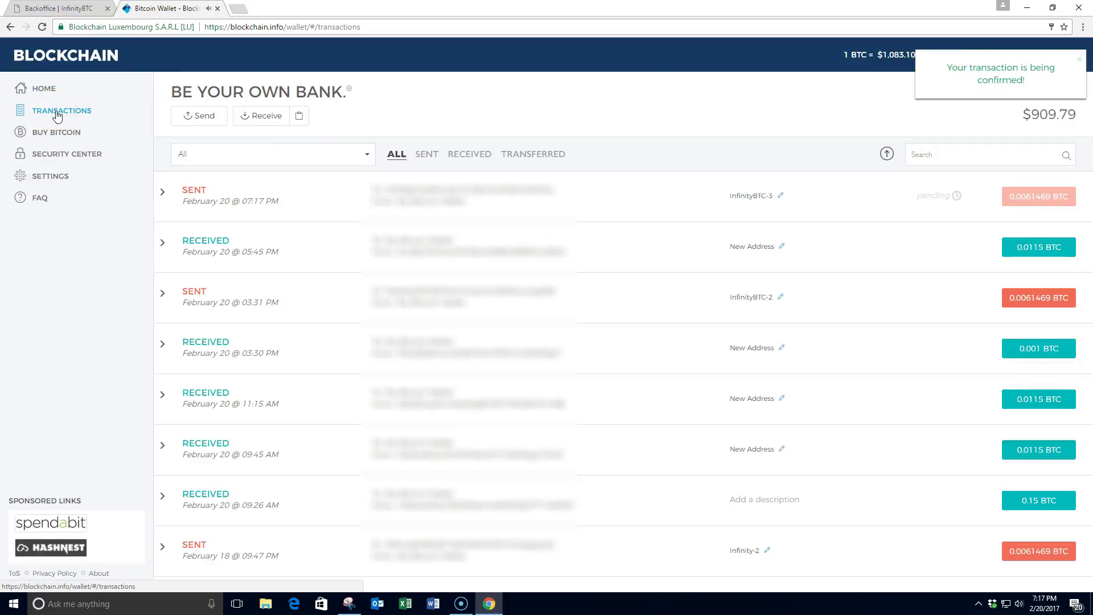
# - Copy the hash of the pending sent InfinityBTC-3 transaction from its transaction page
pyautogui.click(57, 115)
pyautogui.click(164, 192)
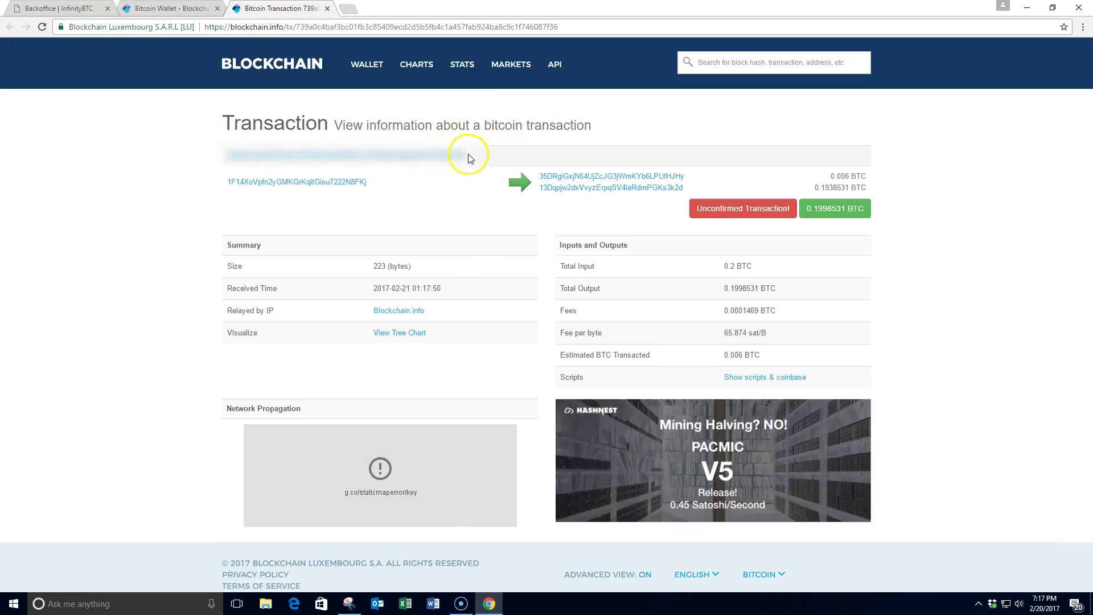
pyautogui.doubleClick(381, 152)
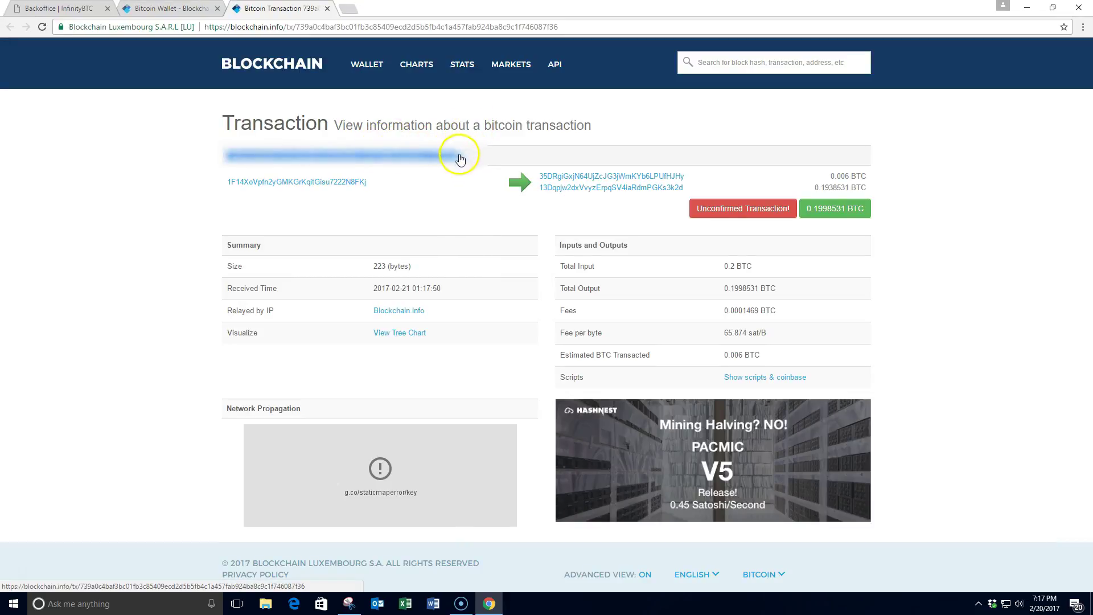
pyautogui.rightClick(392, 158)
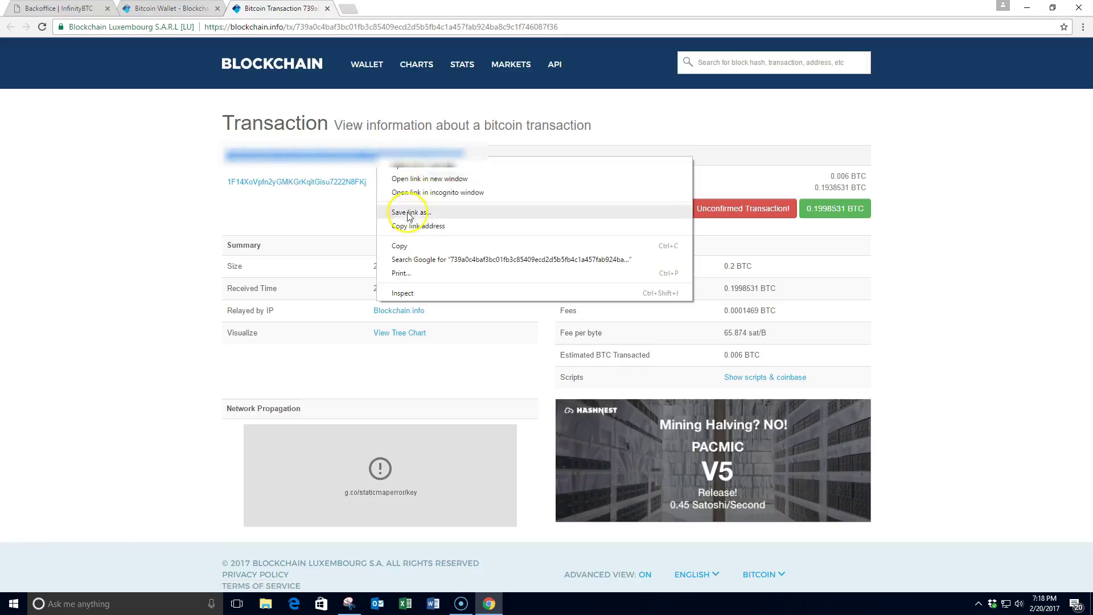
pyautogui.click(401, 246)
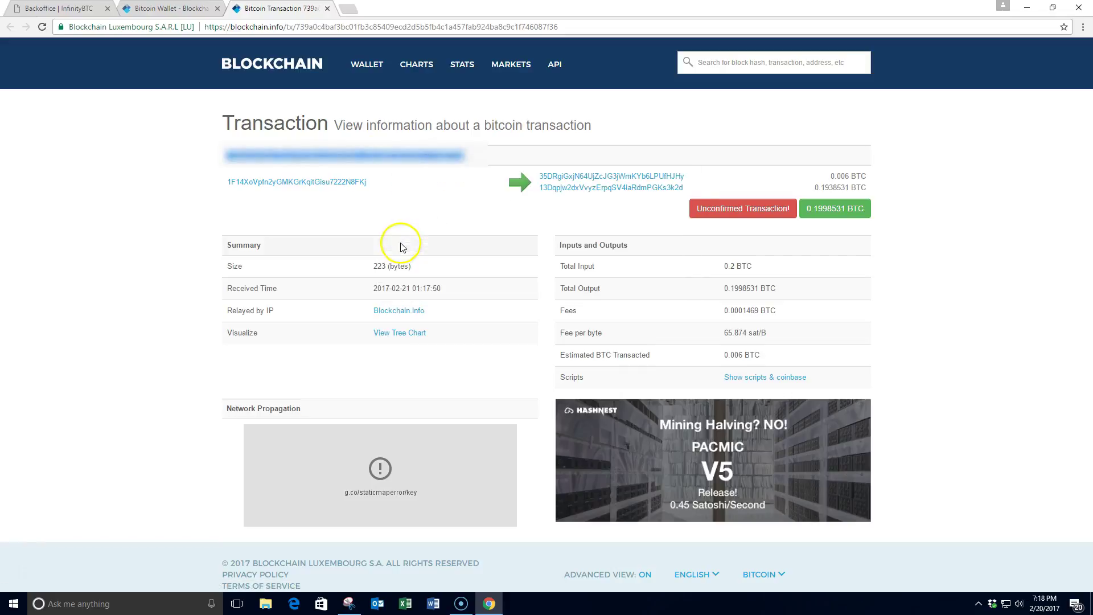
# - Paste the transaction hash into the Hash field, report the donation, and dismiss the alert
pyautogui.click(67, 9)
pyautogui.scroll(-1, 274, 314)
pyautogui.scroll(-2, 274, 314)
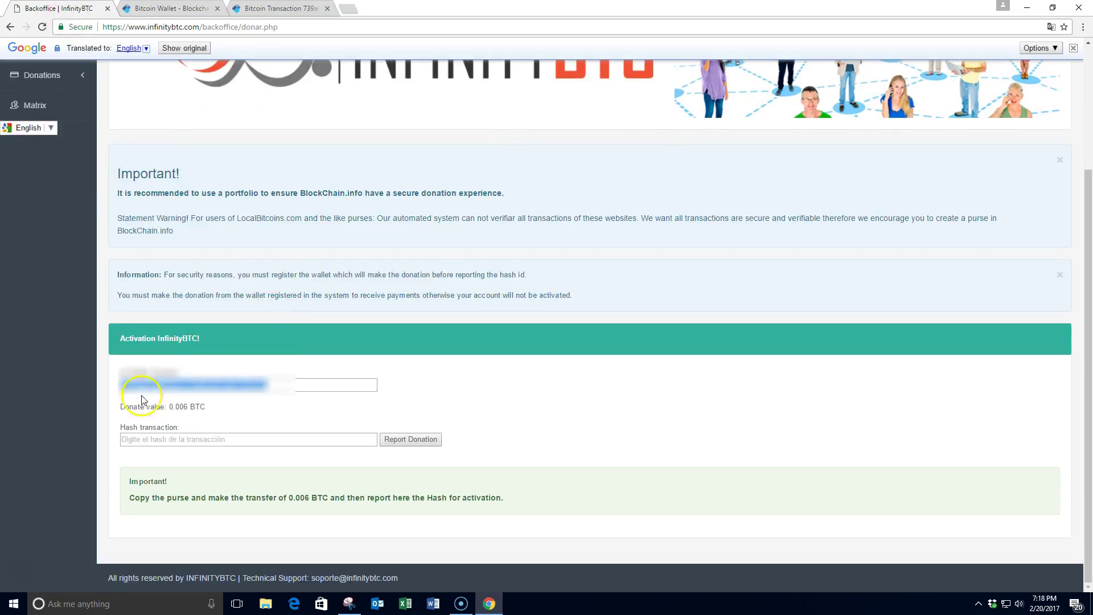
pyautogui.rightClick(138, 438)
pyautogui.click(166, 348)
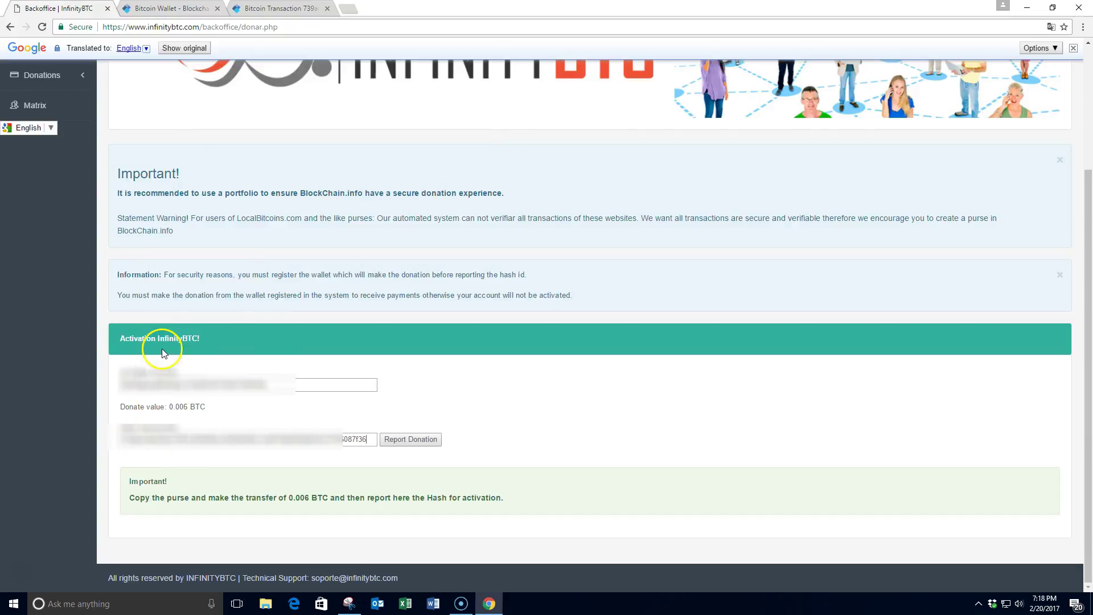
pyautogui.click(367, 438)
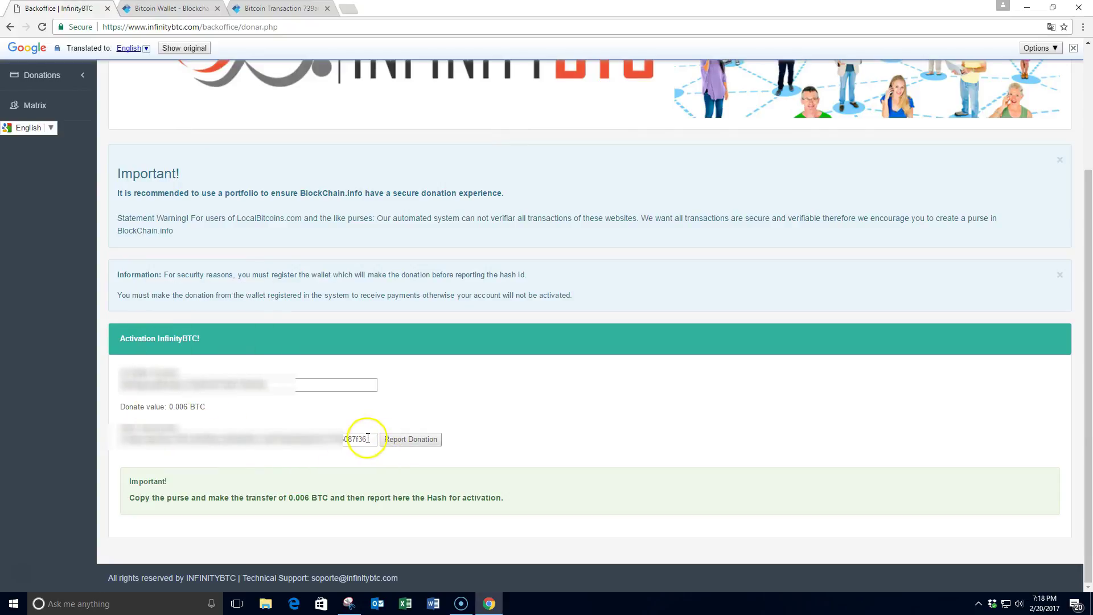
pyautogui.click(410, 449)
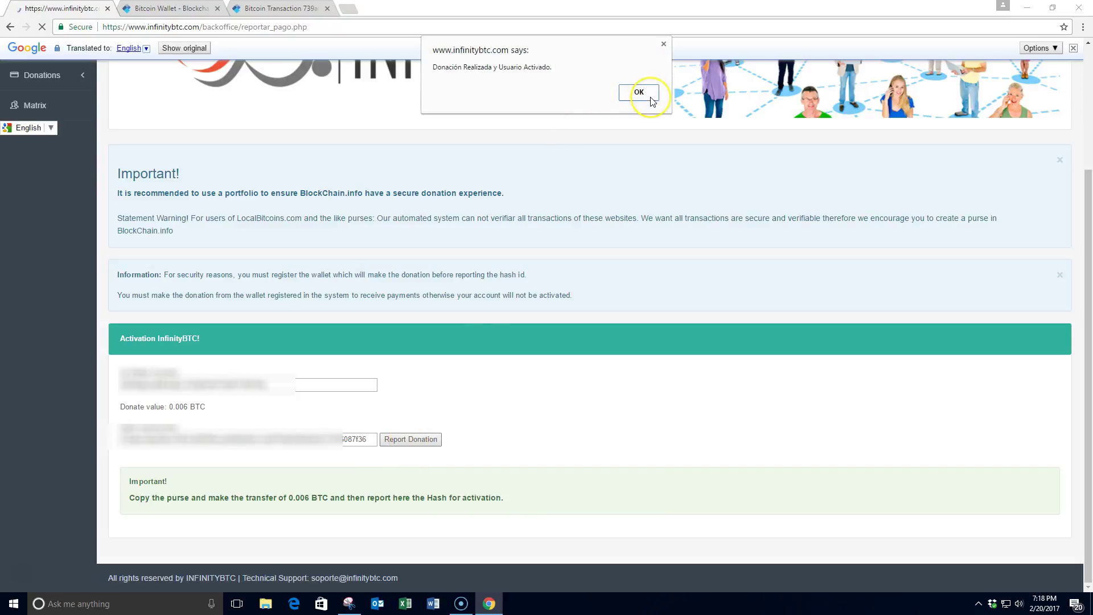
pyautogui.click(652, 100)
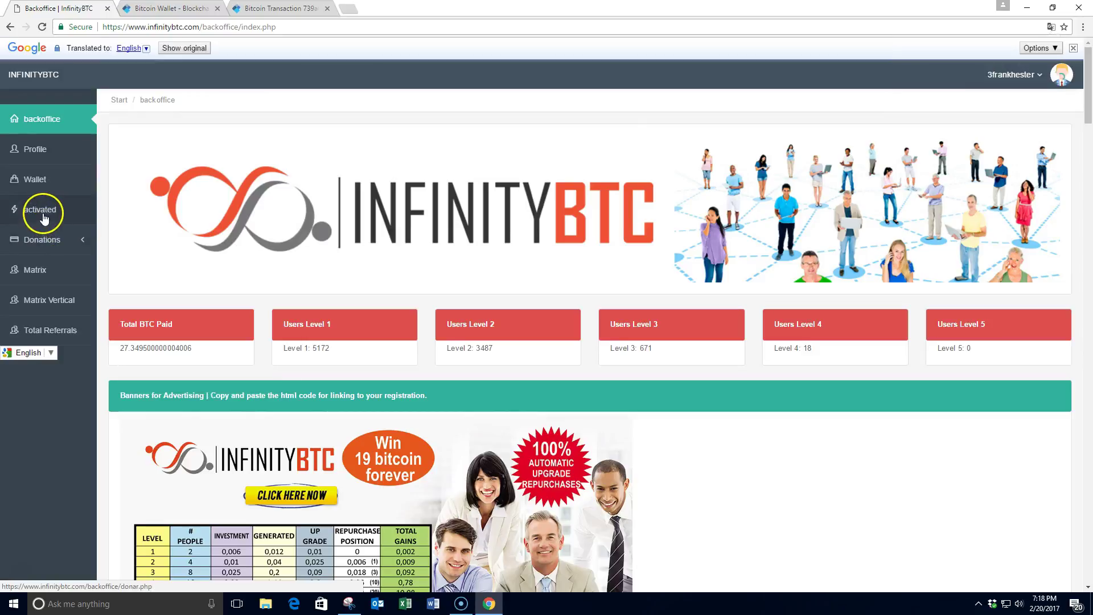
# - Scroll through the activation page to read the donation-already-made notice
pyautogui.scroll(-2, 366, 243)
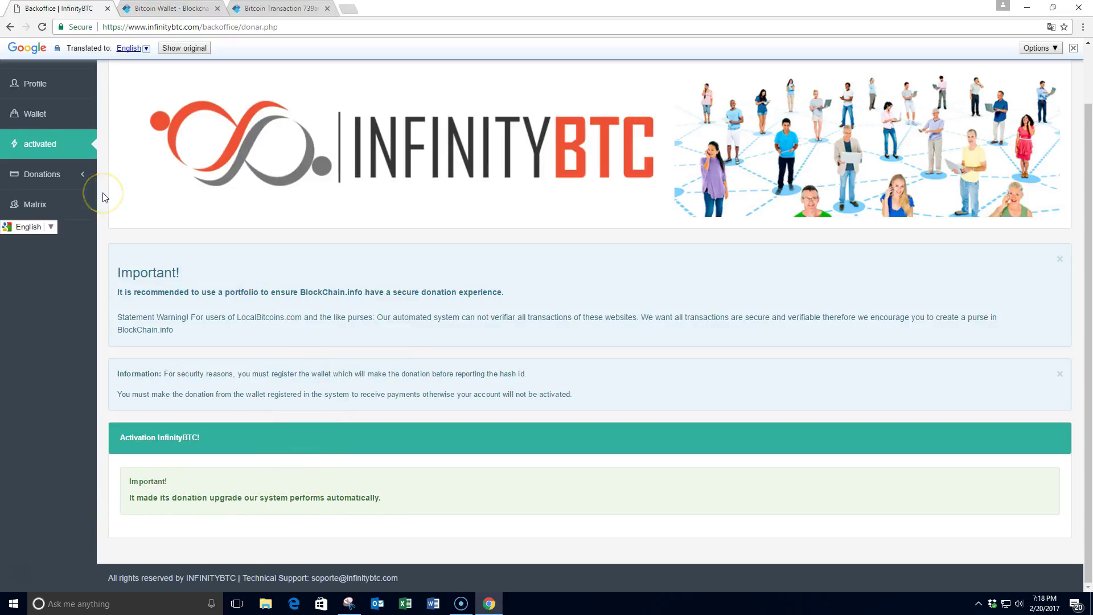
pyautogui.scroll(2, 105, 197)
pyautogui.scroll(-2, 108, 440)
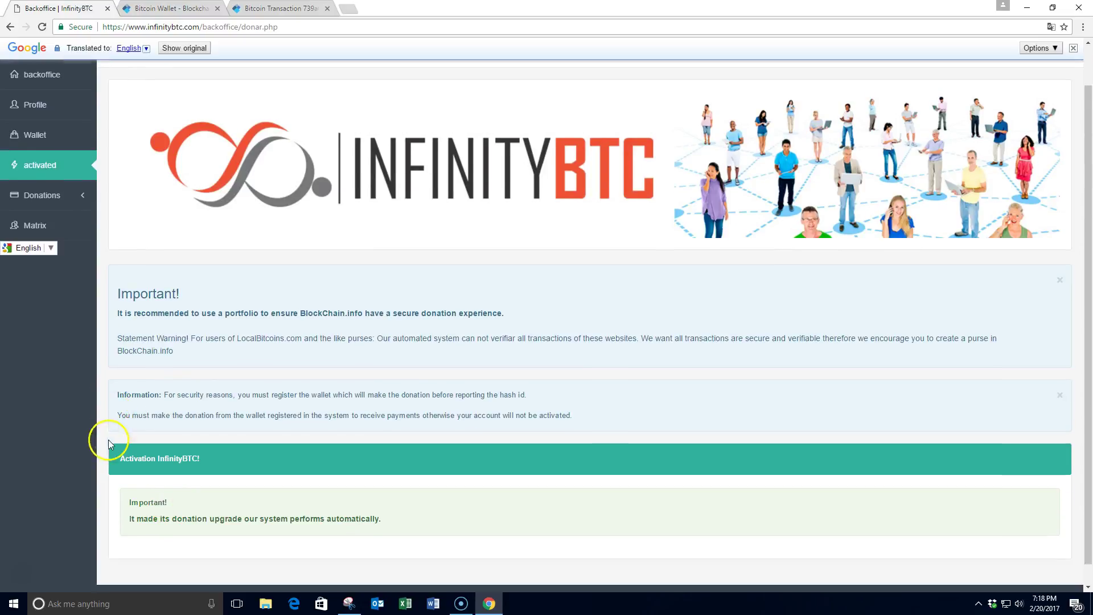